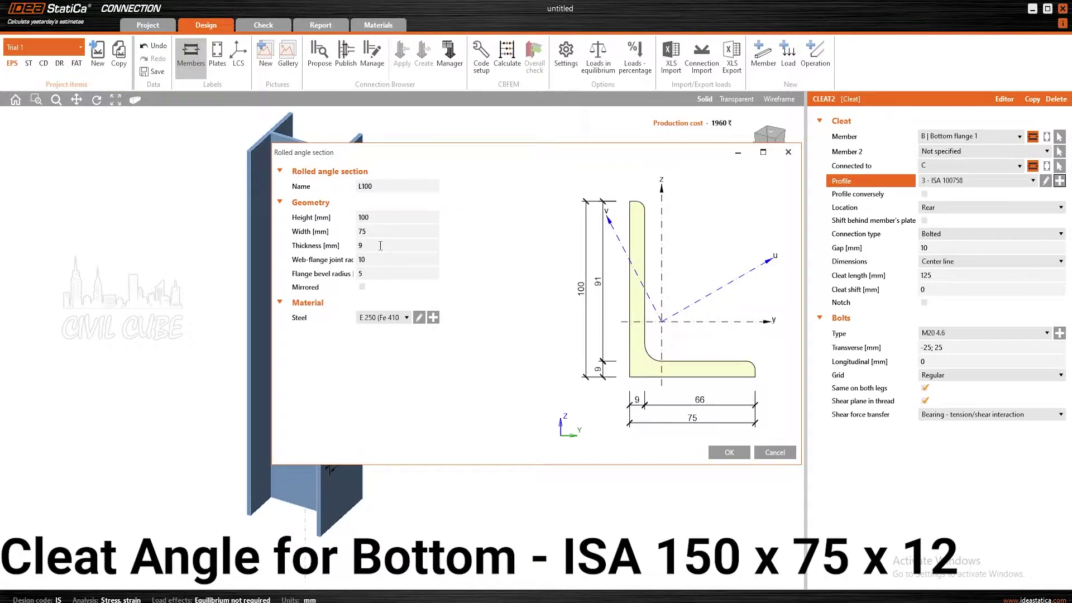
Step: Set the bottom cleat's rolled angle section to 150 mm height and 12 mm thickness, and apply the profile
{"action": "left_click", "coordinate": [381, 219]}
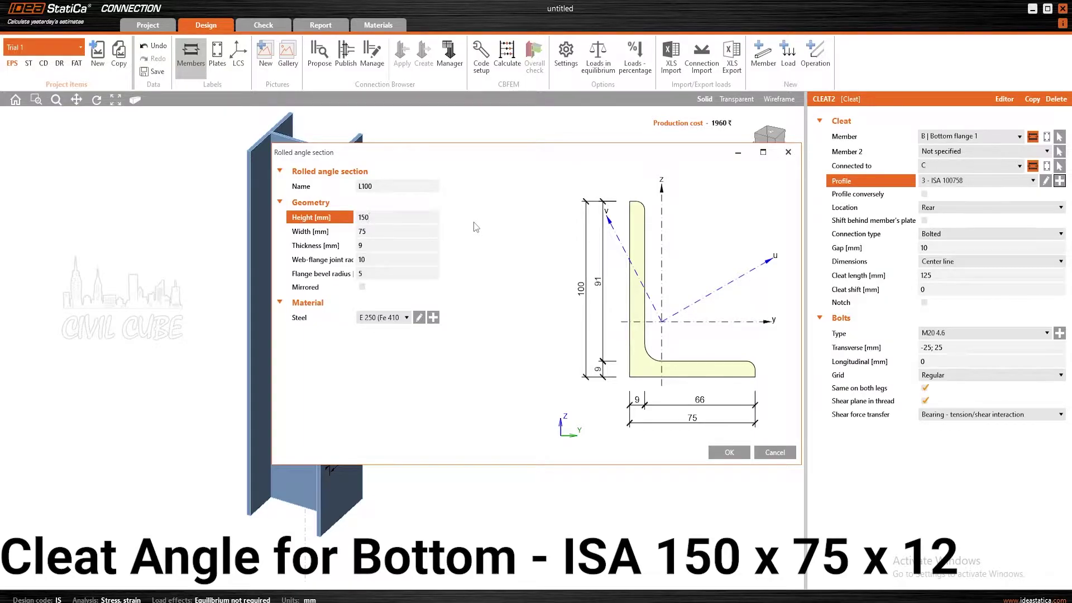
{"action": "key", "text": "shift+Tab"}
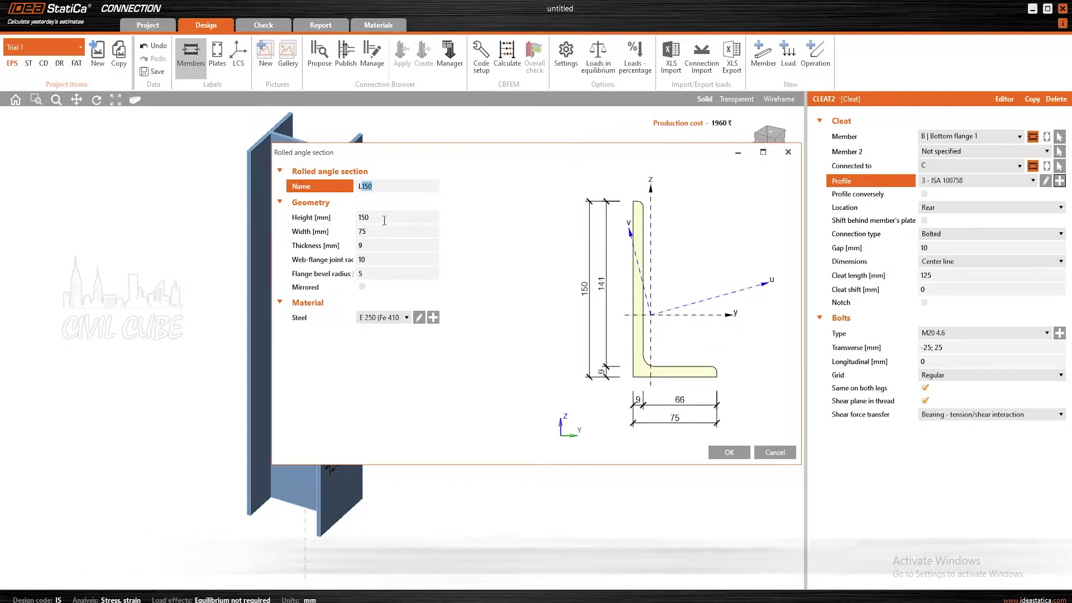
{"action": "left_click", "coordinate": [371, 246]}
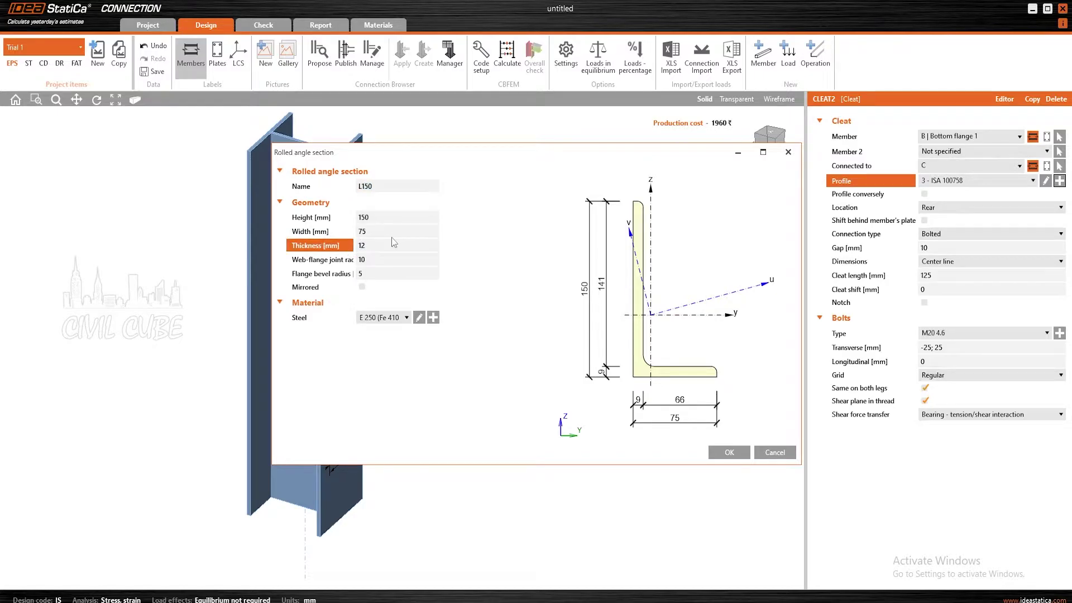
{"action": "left_click", "coordinate": [393, 233]}
{"action": "left_click", "coordinate": [712, 445]}
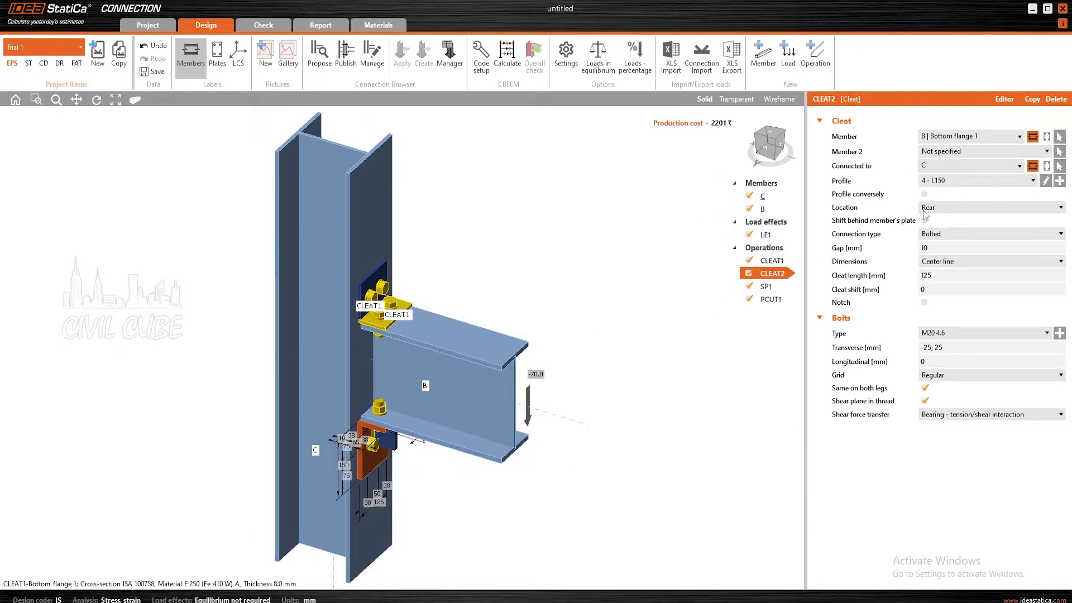
Step: Delete the stiffening plate operation SP1 from the bottom cleat
{"action": "left_click", "coordinate": [373, 321]}
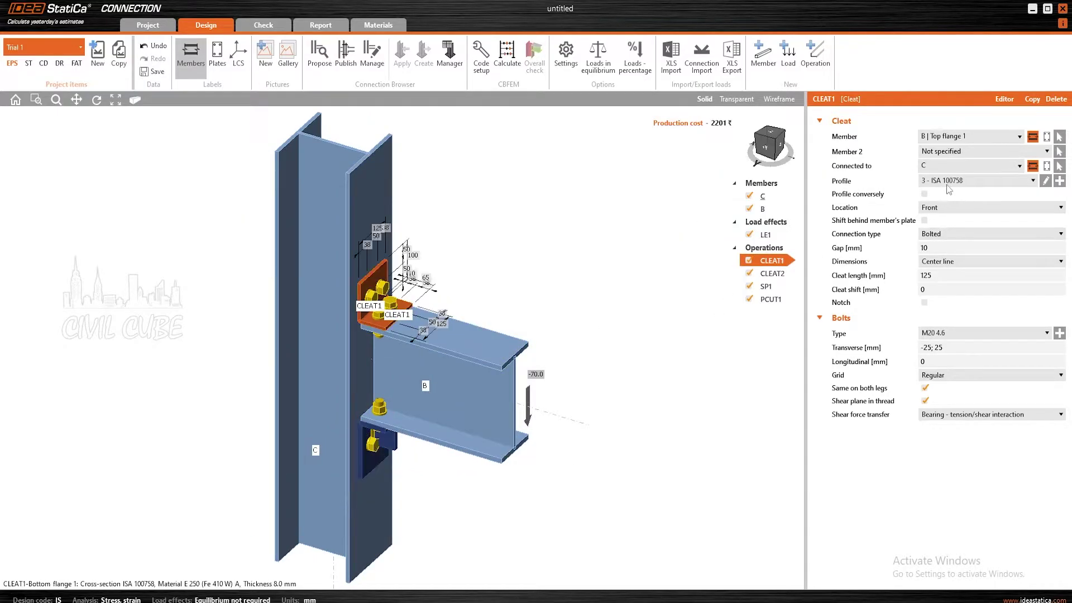
{"action": "left_click", "coordinate": [390, 449]}
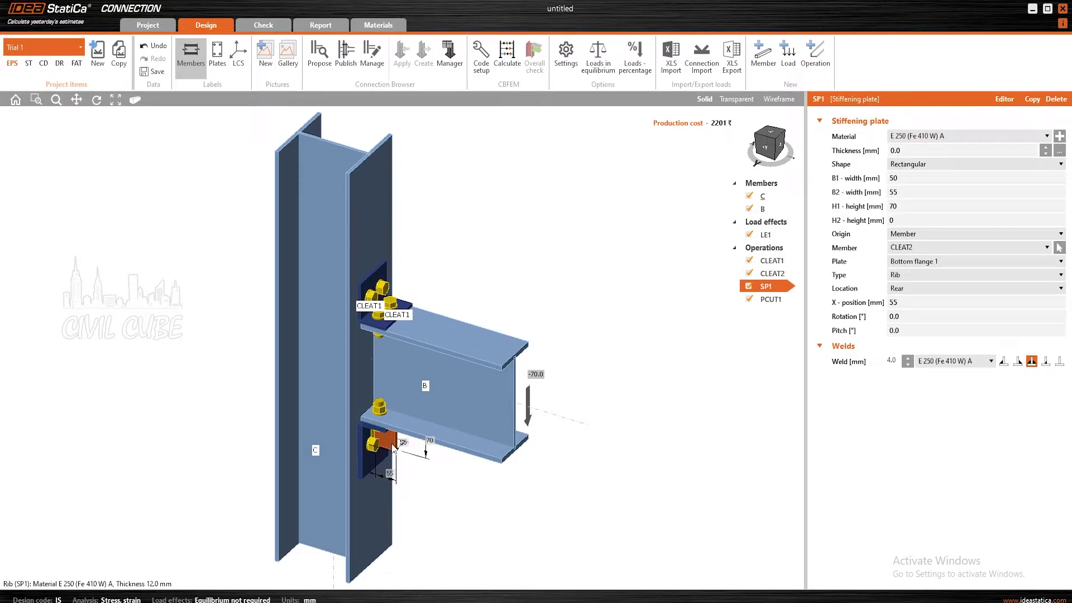
{"action": "right_click", "coordinate": [764, 287]}
{"action": "left_click", "coordinate": [774, 312]}
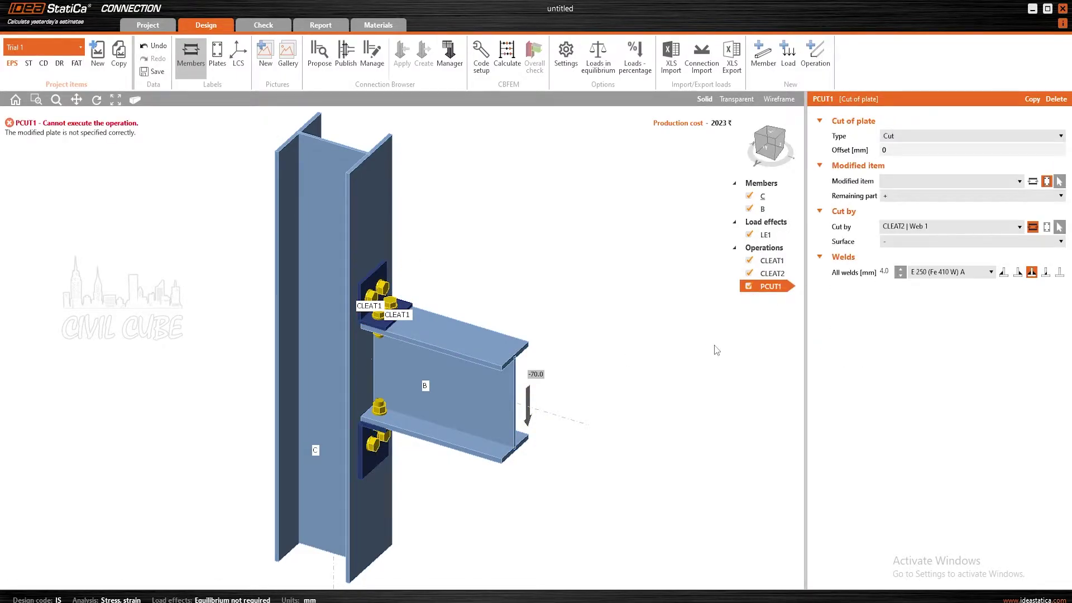
Step: Set the vertical shear force Vz at the end of beam B in load effect LE1 to -110 kN
{"action": "scroll", "coordinate": [668, 378], "scroll_direction": "down", "scroll_amount": 5}
{"action": "scroll", "coordinate": [522, 218], "scroll_direction": "up", "scroll_amount": 10}
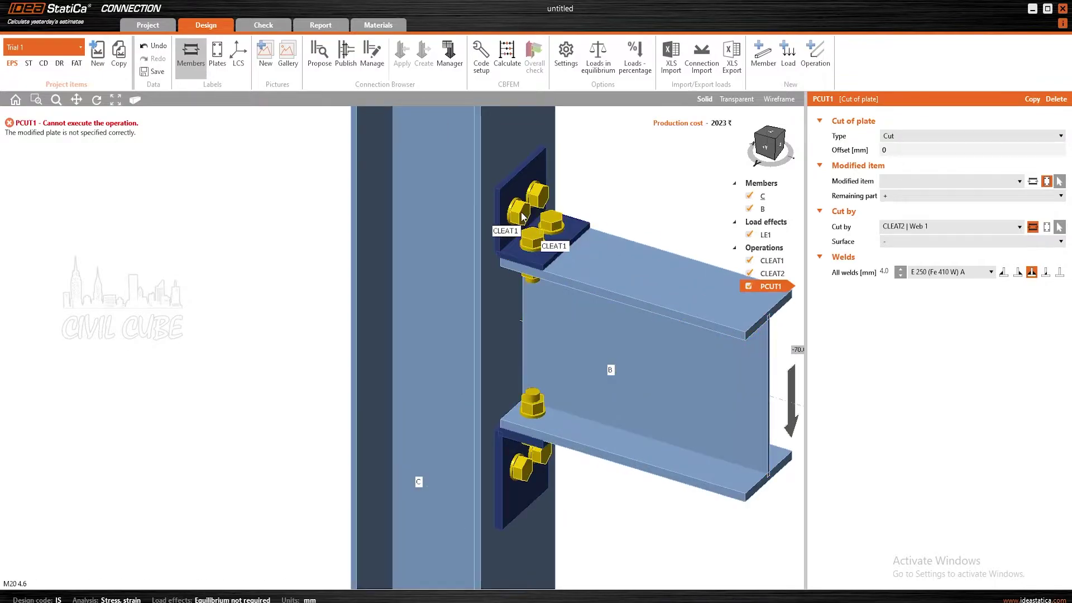
{"action": "left_click", "coordinate": [522, 218]}
{"action": "scroll", "coordinate": [663, 175], "scroll_direction": "down", "scroll_amount": 4}
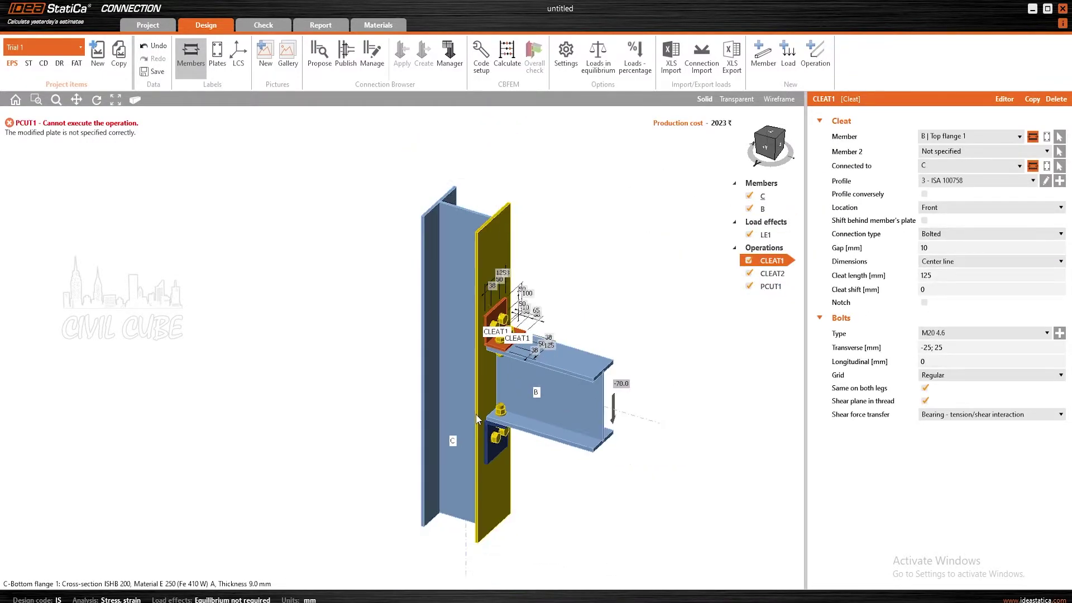
{"action": "left_click", "coordinate": [765, 235]}
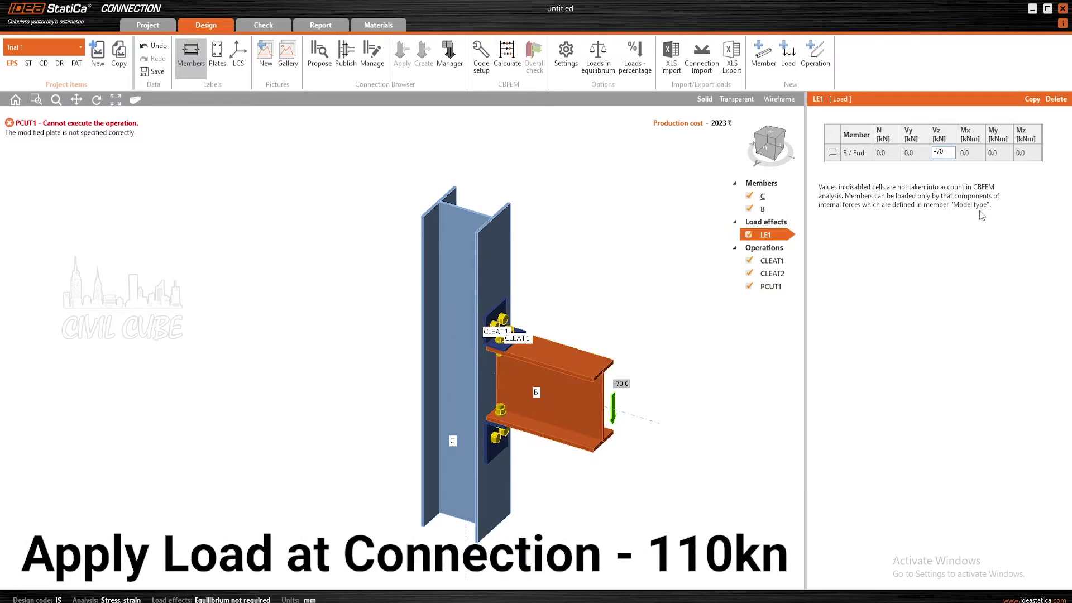
{"action": "type", "text": "-110"}
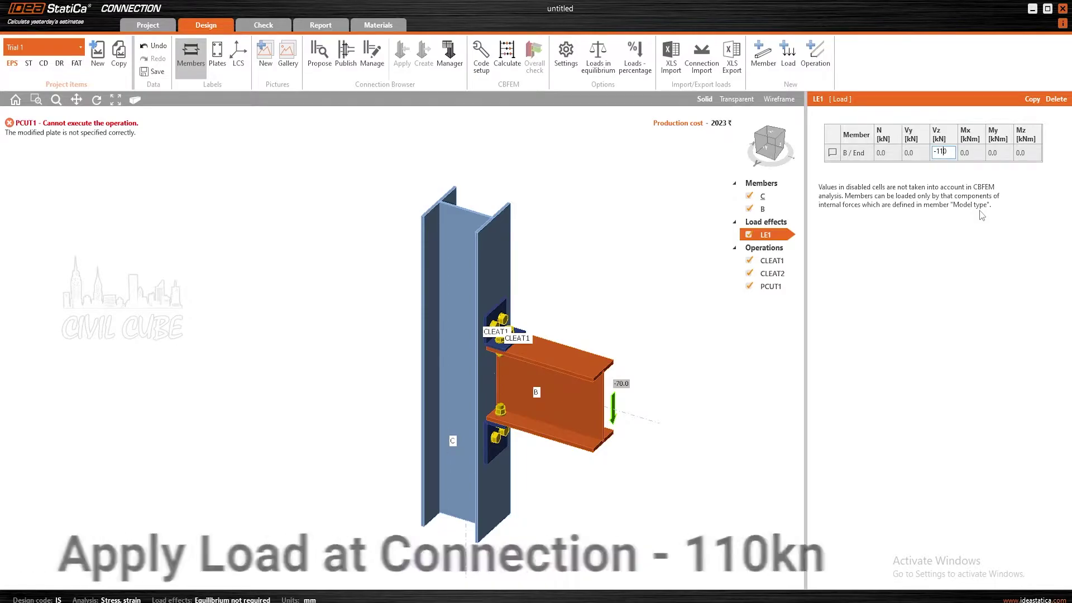
{"action": "left_click", "coordinate": [999, 157]}
Step: Delete the invalid plate cut operation PCUT1
{"action": "scroll", "coordinate": [544, 360], "scroll_direction": "down", "scroll_amount": 1}
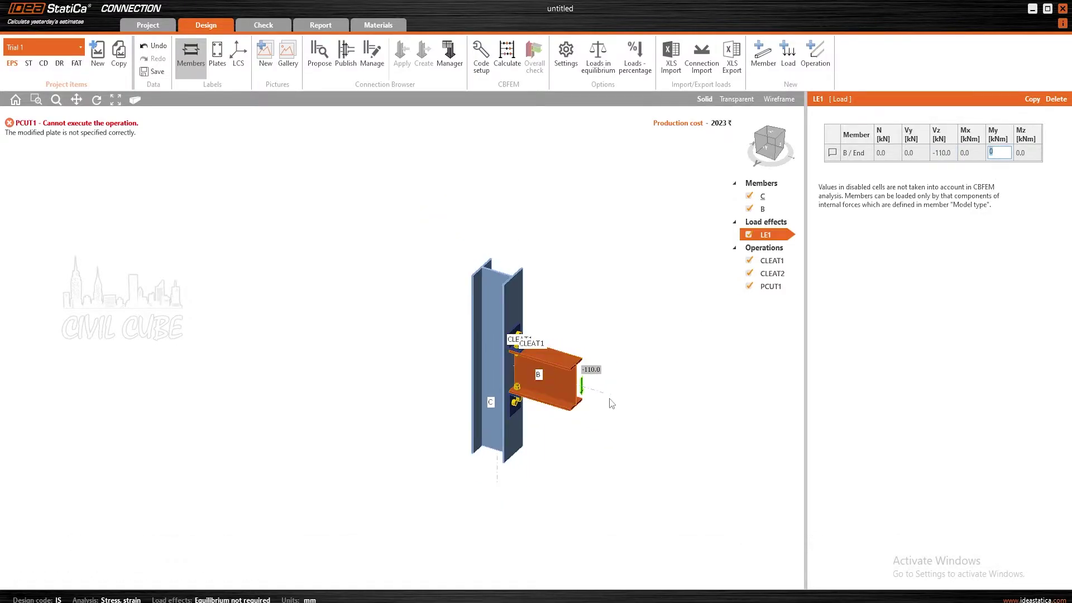
{"action": "scroll", "coordinate": [561, 362], "scroll_direction": "up", "scroll_amount": 4}
{"action": "scroll", "coordinate": [561, 362], "scroll_direction": "down", "scroll_amount": 2}
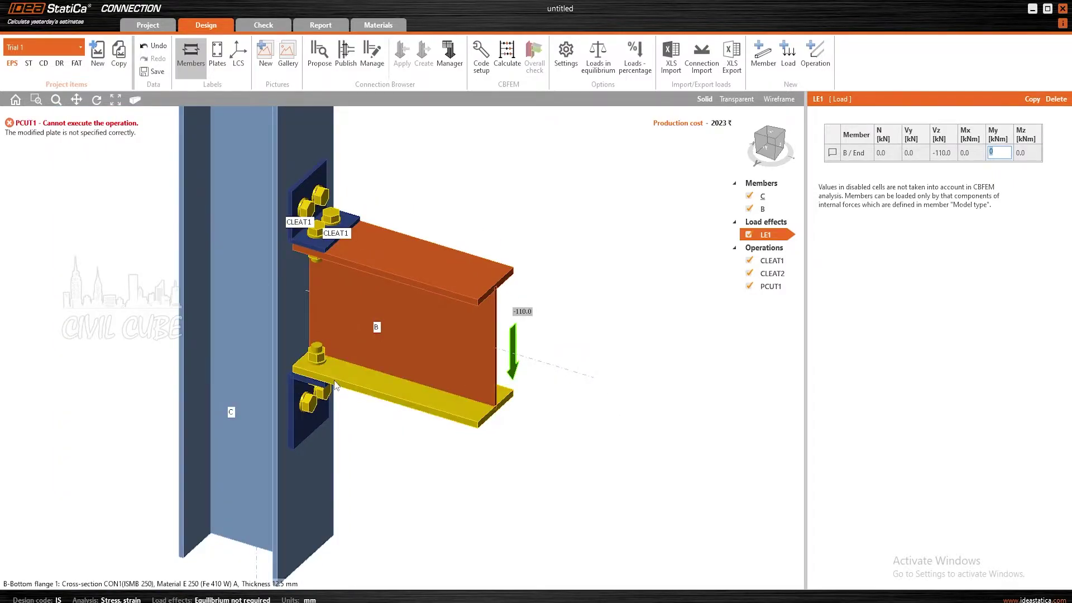
{"action": "scroll", "coordinate": [384, 330], "scroll_direction": "down", "scroll_amount": 2}
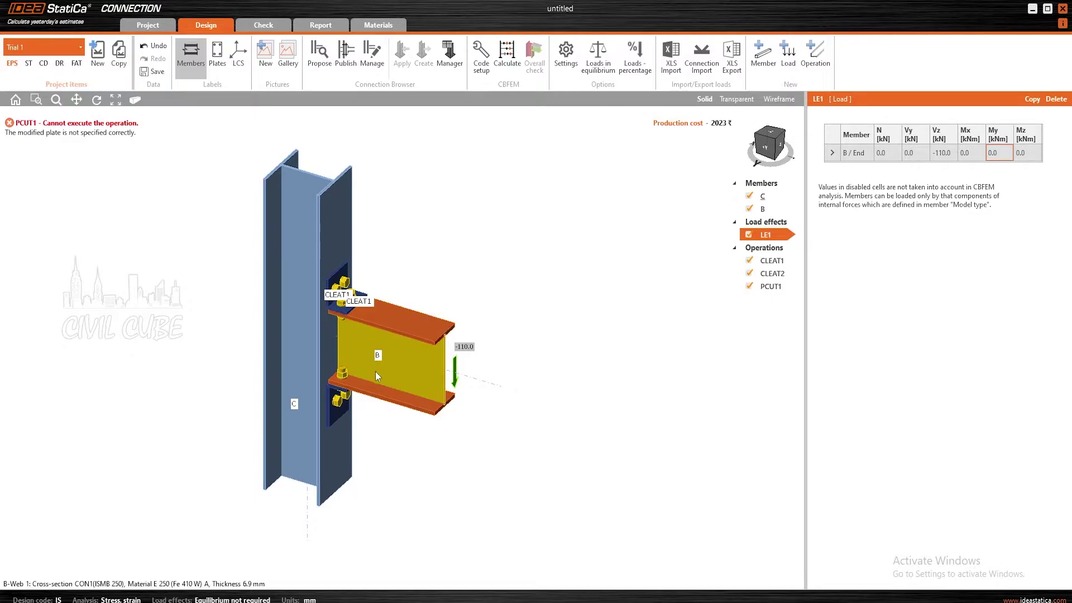
{"action": "left_click", "coordinate": [772, 287]}
{"action": "right_click", "coordinate": [774, 292]}
{"action": "left_click", "coordinate": [784, 310]}
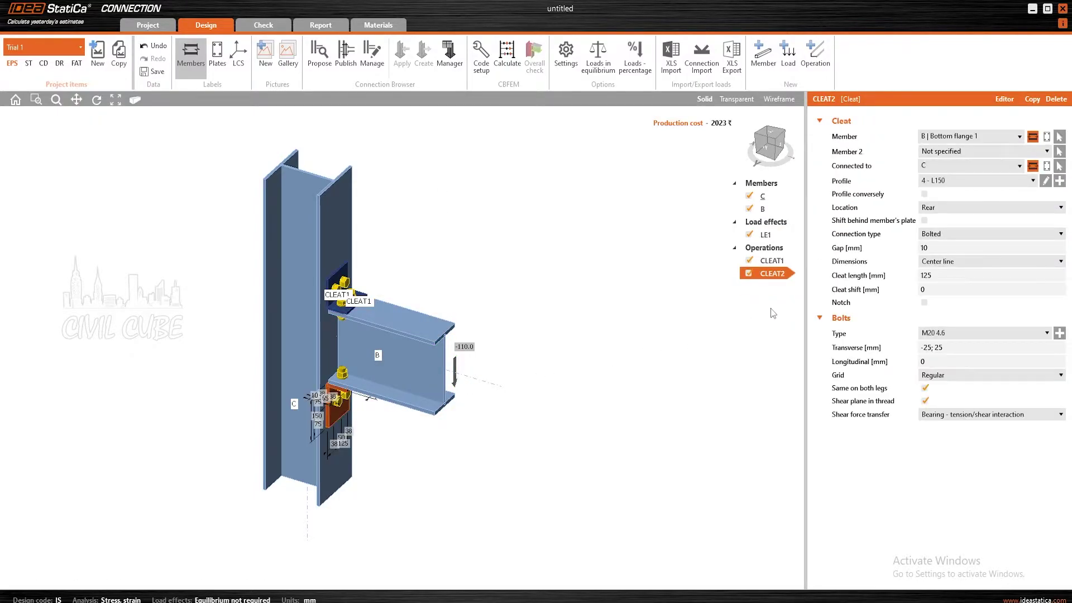
Step: Run the analysis of the connection with both cleats and the applied load
{"action": "scroll", "coordinate": [380, 284], "scroll_direction": "up", "scroll_amount": 4}
{"action": "scroll", "coordinate": [571, 453], "scroll_direction": "down", "scroll_amount": 4}
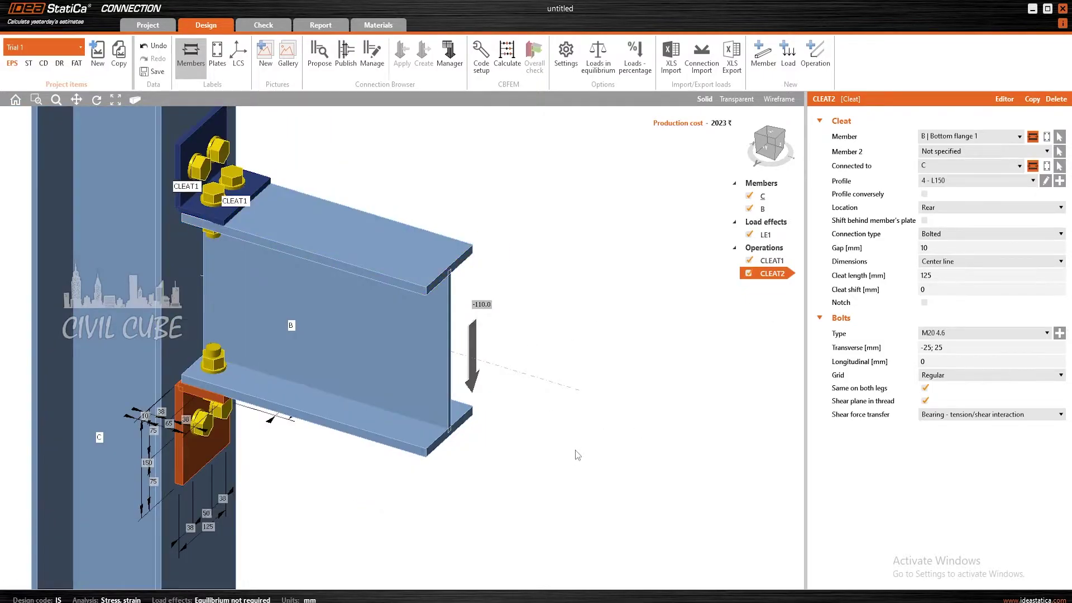
{"action": "right_click_drag", "start_coordinate": [319, 240], "coordinate": [443, 252]}
{"action": "left_click", "coordinate": [768, 128]}
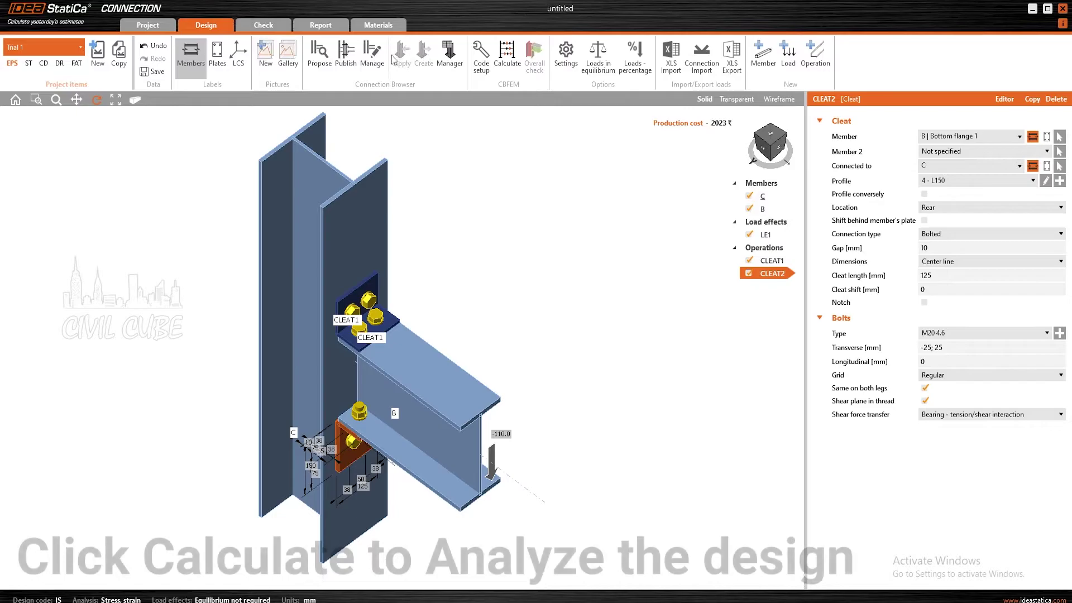
{"action": "left_click", "coordinate": [507, 53]}
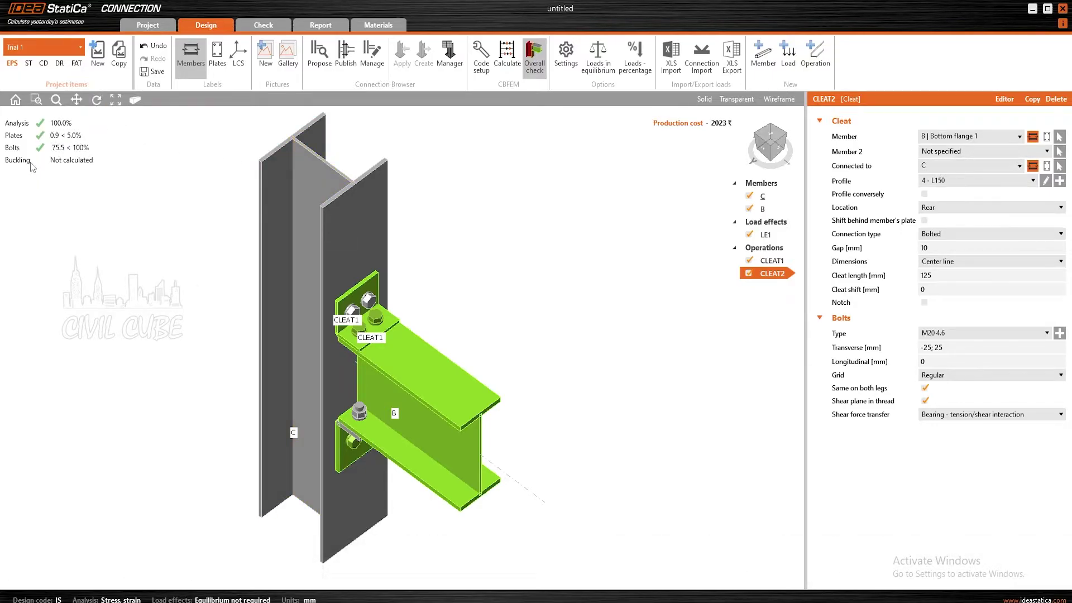
Step: Examine the plate check results for the cleat angles and for the web and flanges of beam B
{"action": "scroll", "coordinate": [501, 300], "scroll_direction": "down", "scroll_amount": 2}
{"action": "scroll", "coordinate": [501, 300], "scroll_direction": "up", "scroll_amount": 1}
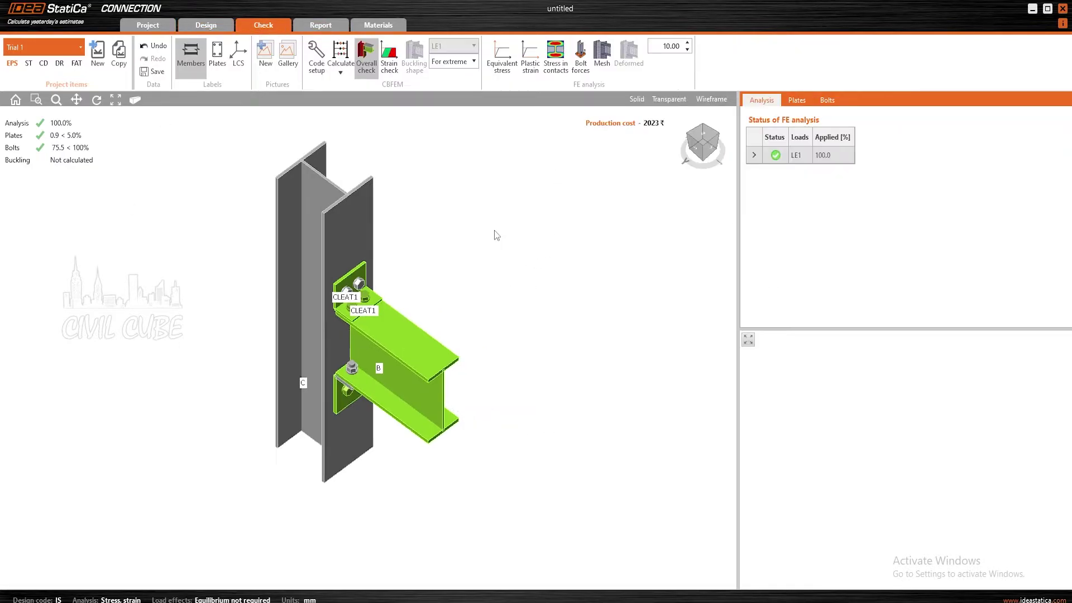
{"action": "left_click", "coordinate": [797, 100]}
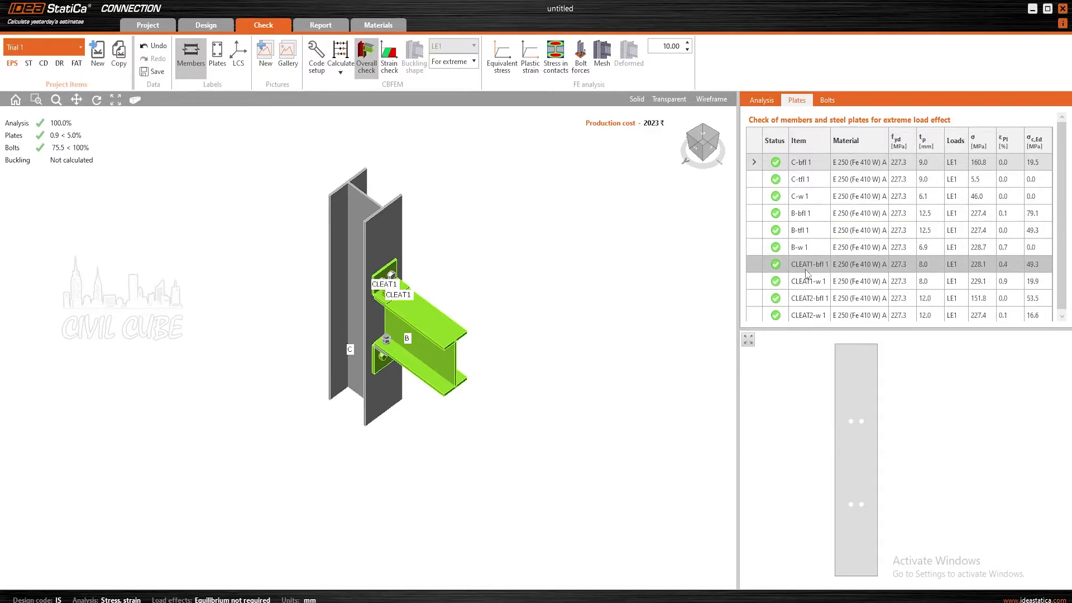
{"action": "left_click", "coordinate": [808, 263]}
{"action": "left_click", "coordinate": [805, 280]}
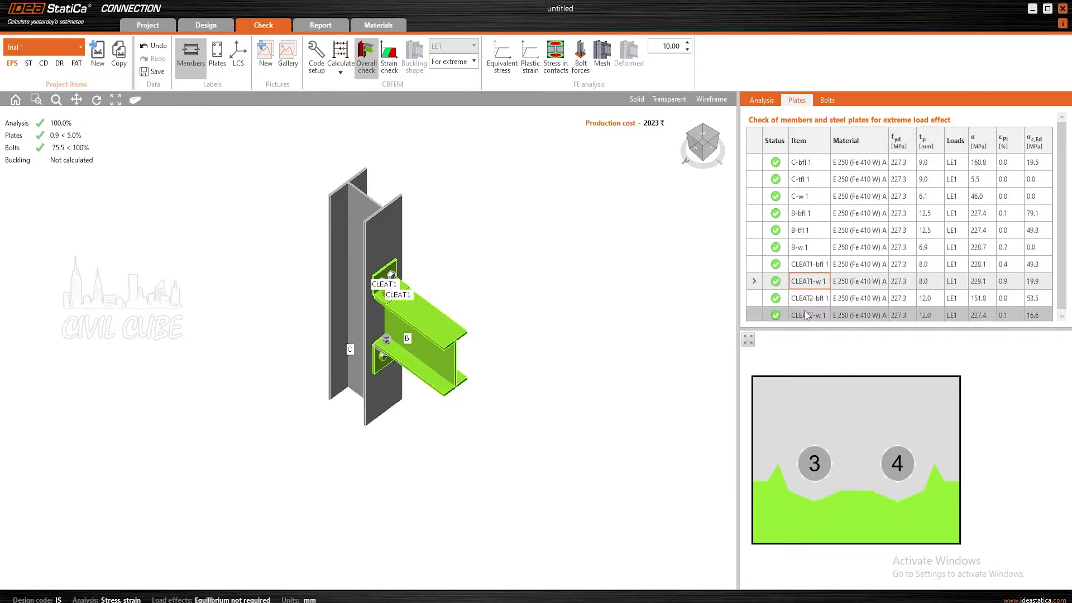
{"action": "left_click", "coordinate": [805, 311]}
{"action": "left_click", "coordinate": [806, 244]}
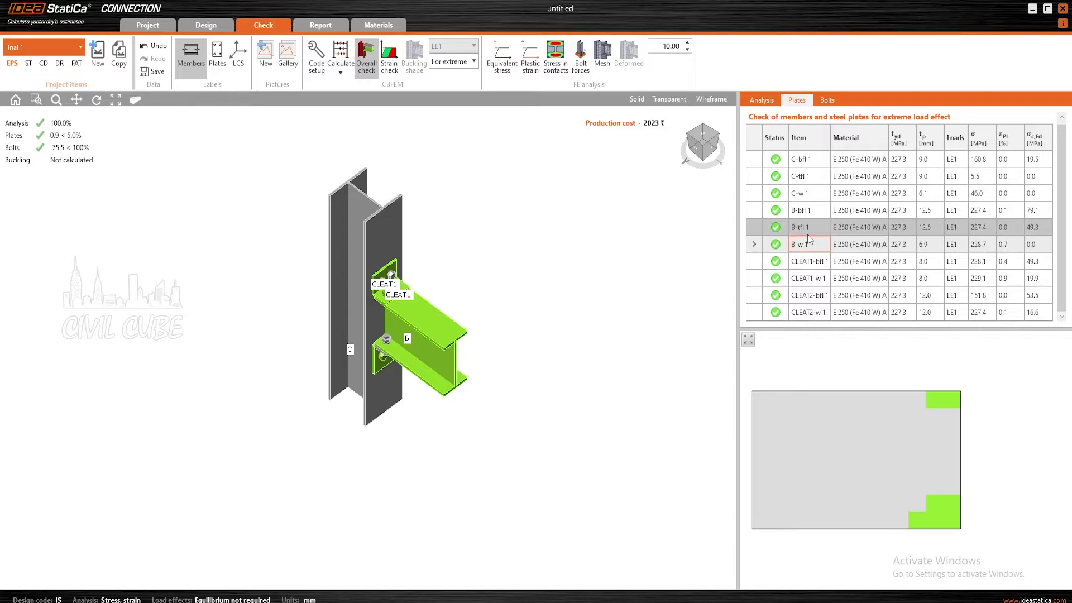
{"action": "left_click", "coordinate": [807, 234]}
{"action": "left_click", "coordinate": [812, 214]}
Step: Examine the bolt check results, reading the detailed resistance calculation of bolt B7
{"action": "left_click", "coordinate": [827, 100]}
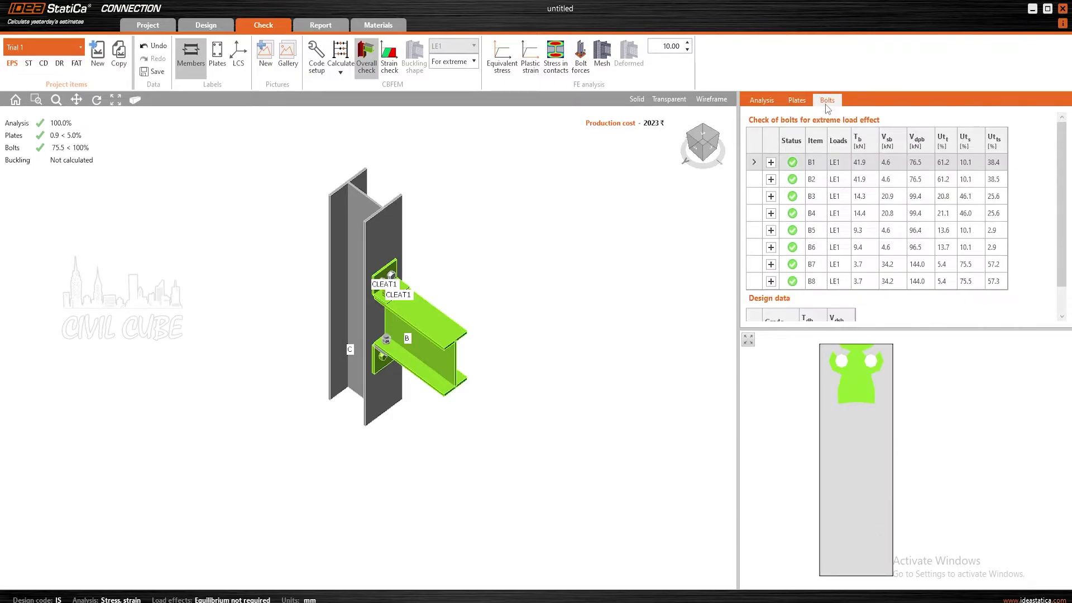
{"action": "left_click", "coordinate": [781, 264]}
{"action": "scroll", "coordinate": [778, 196], "scroll_direction": "down", "scroll_amount": 1}
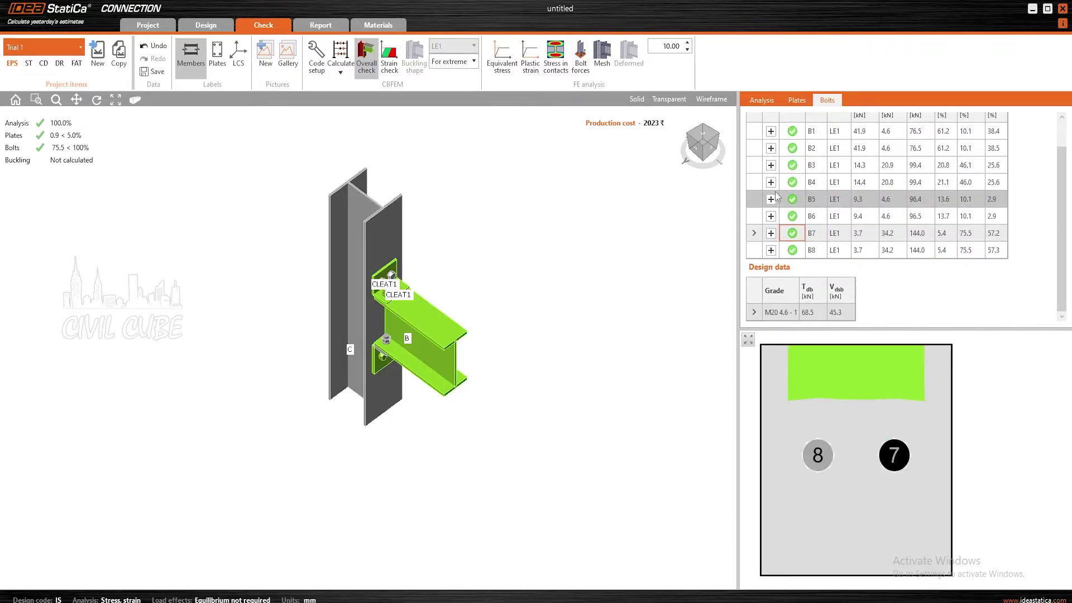
{"action": "left_click", "coordinate": [771, 233]}
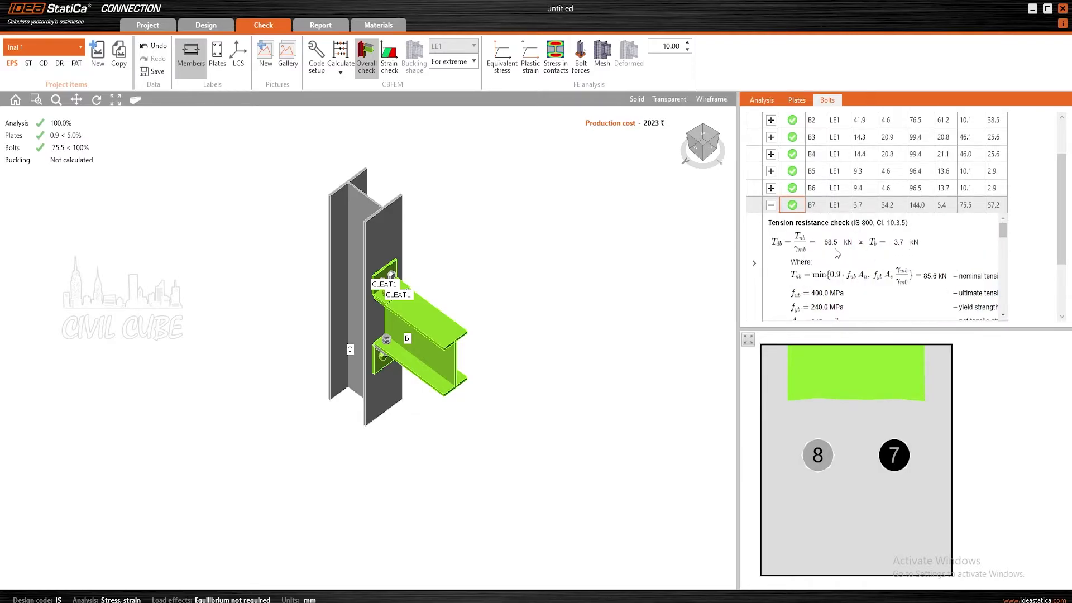
{"action": "scroll", "coordinate": [837, 254], "scroll_direction": "down", "scroll_amount": 6}
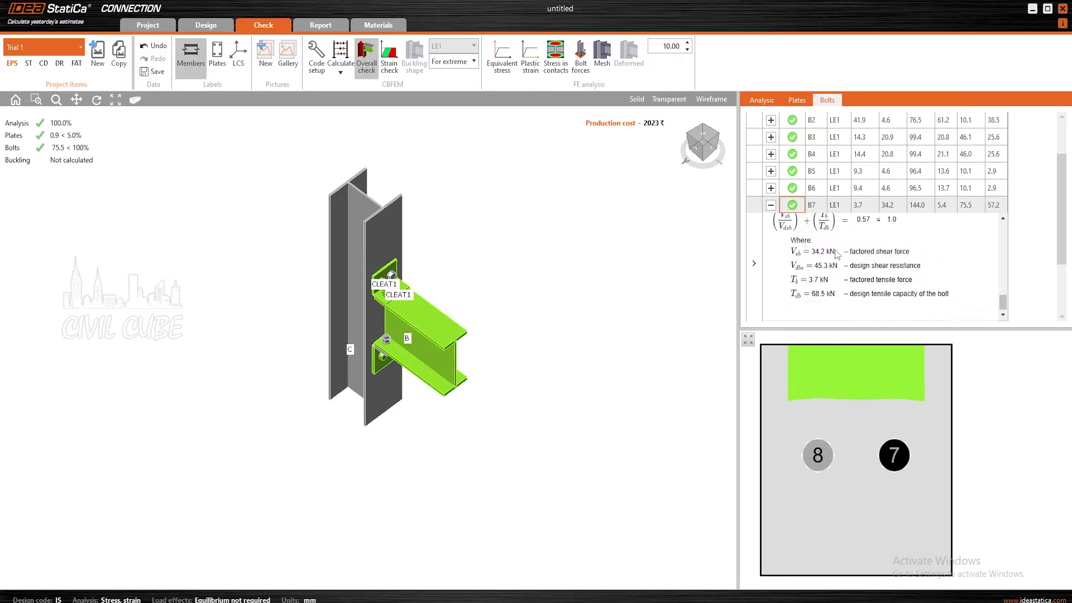
{"action": "left_click", "coordinate": [773, 205]}
Step: Display the strain check on the model together with the finite element mesh and the bolt forces
{"action": "left_click", "coordinate": [601, 58]}
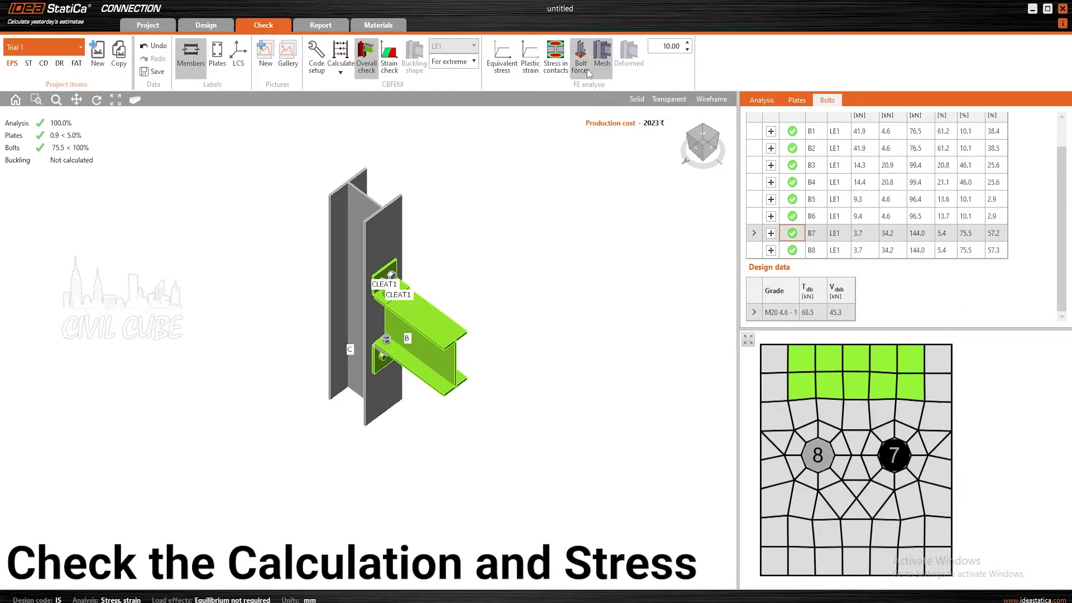
{"action": "left_click", "coordinate": [581, 66]}
{"action": "left_click", "coordinate": [390, 61]}
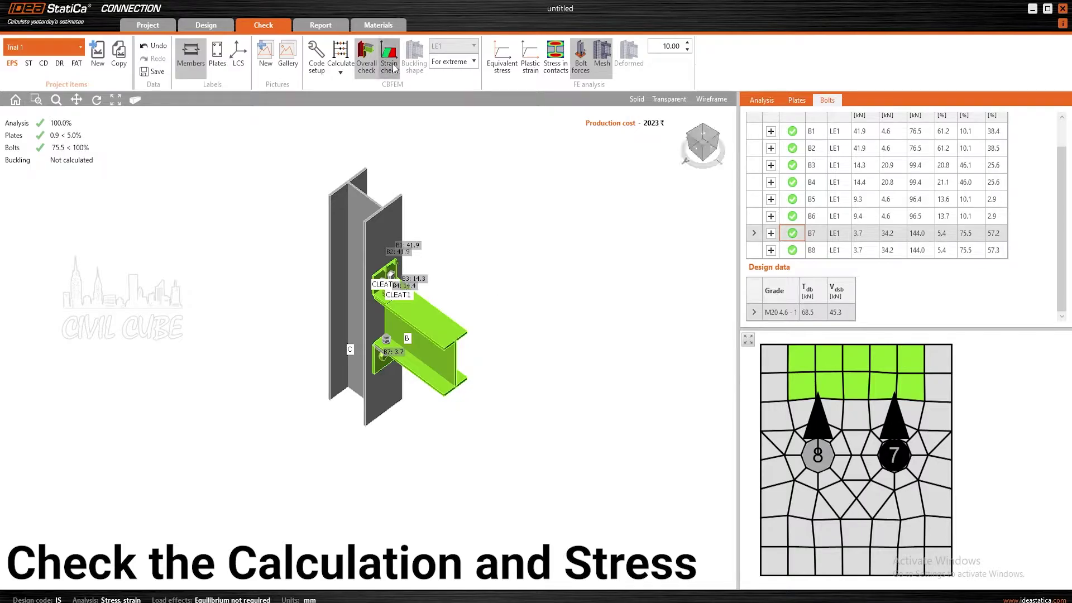
{"action": "scroll", "coordinate": [433, 393], "scroll_direction": "up", "scroll_amount": 5}
{"action": "scroll", "coordinate": [434, 393], "scroll_direction": "down", "scroll_amount": 4}
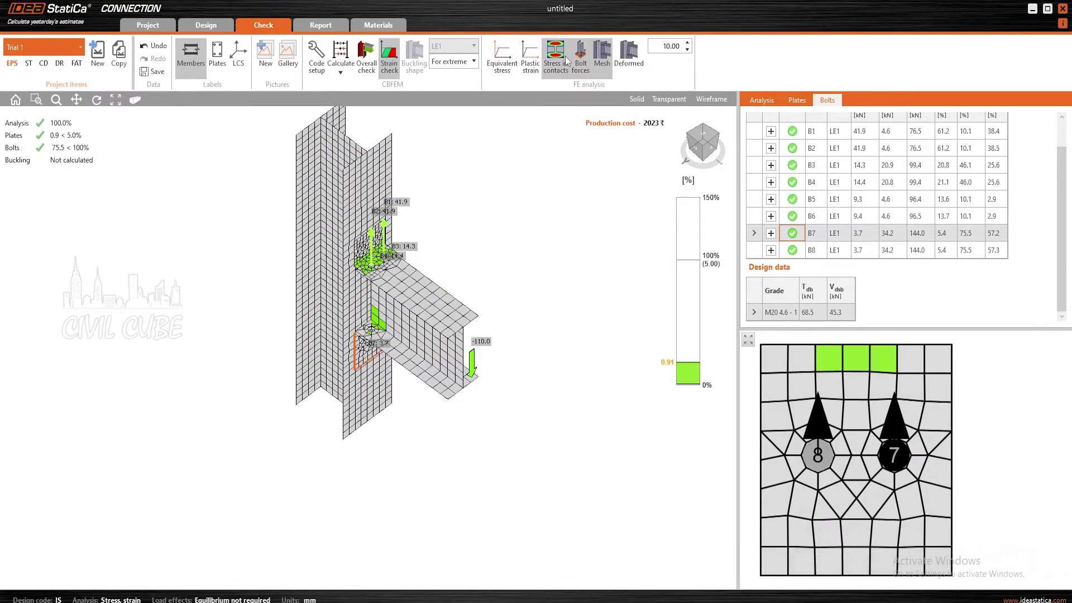
Step: Display the plastic strain and inspect its distribution around the beam web and both cleats
{"action": "left_click", "coordinate": [530, 62]}
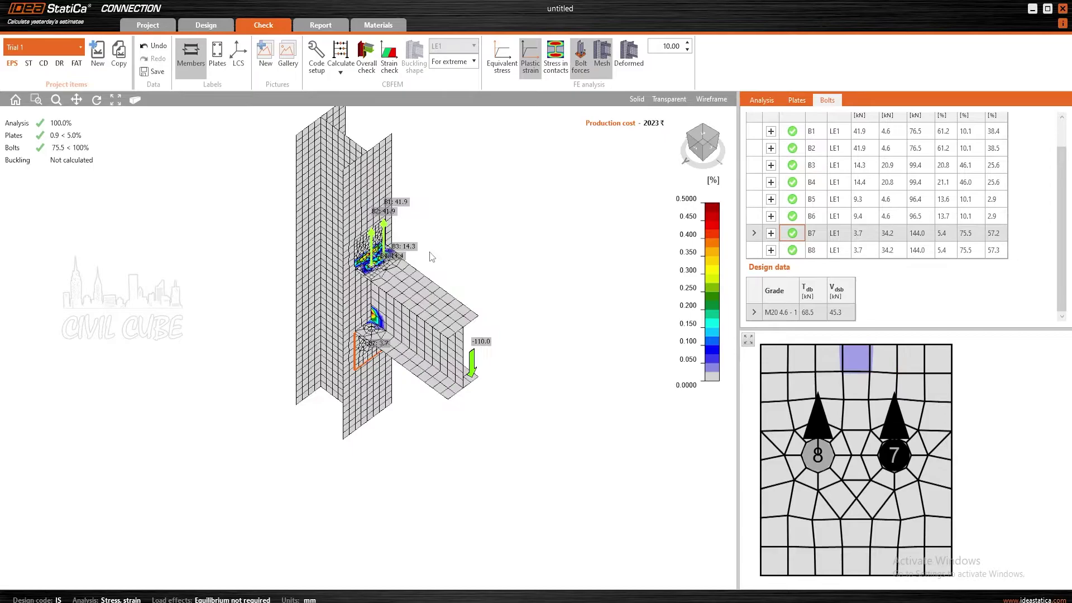
{"action": "scroll", "coordinate": [375, 351], "scroll_direction": "up", "scroll_amount": 5}
{"action": "scroll", "coordinate": [376, 351], "scroll_direction": "down", "scroll_amount": 3}
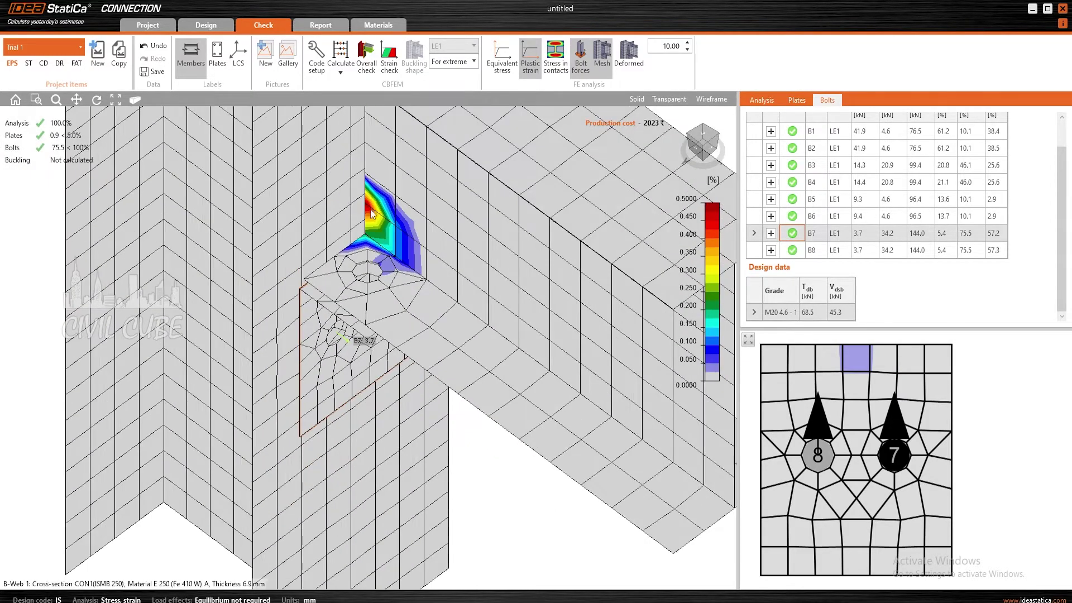
{"action": "scroll", "coordinate": [376, 351], "scroll_direction": "down", "scroll_amount": 3}
{"action": "left_click_drag", "start_coordinate": [372, 252], "coordinate": [387, 220]}
{"action": "scroll", "coordinate": [386, 219], "scroll_direction": "up", "scroll_amount": 5}
{"action": "scroll", "coordinate": [387, 220], "scroll_direction": "up", "scroll_amount": 3}
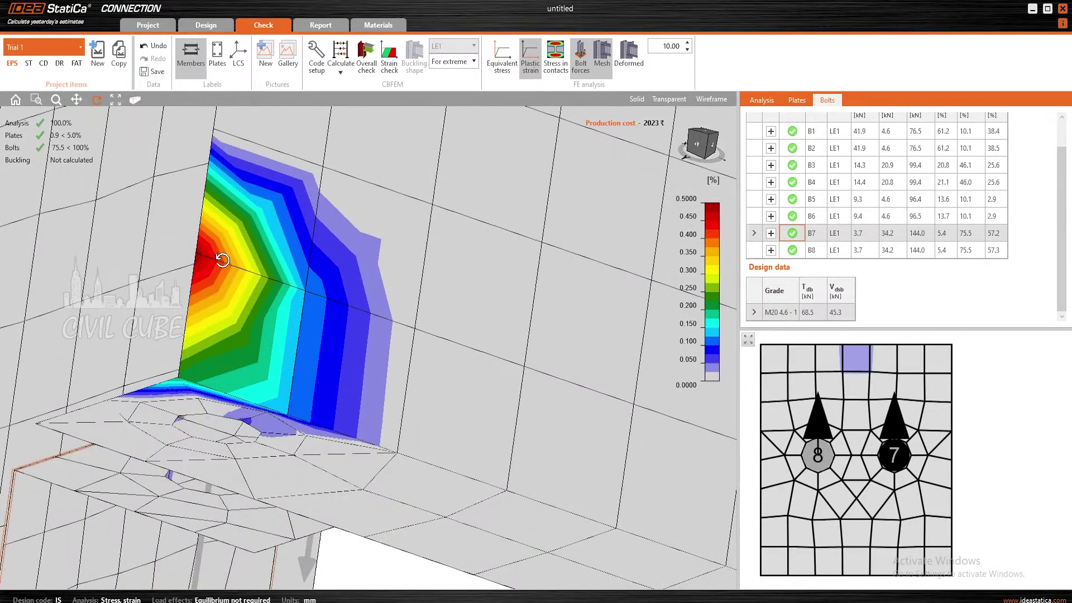
{"action": "scroll", "coordinate": [278, 318], "scroll_direction": "down", "scroll_amount": 8}
{"action": "left_click_drag", "start_coordinate": [281, 316], "coordinate": [258, 323]}
{"action": "scroll", "coordinate": [313, 229], "scroll_direction": "up", "scroll_amount": 8}
{"action": "scroll", "coordinate": [270, 308], "scroll_direction": "down", "scroll_amount": 10}
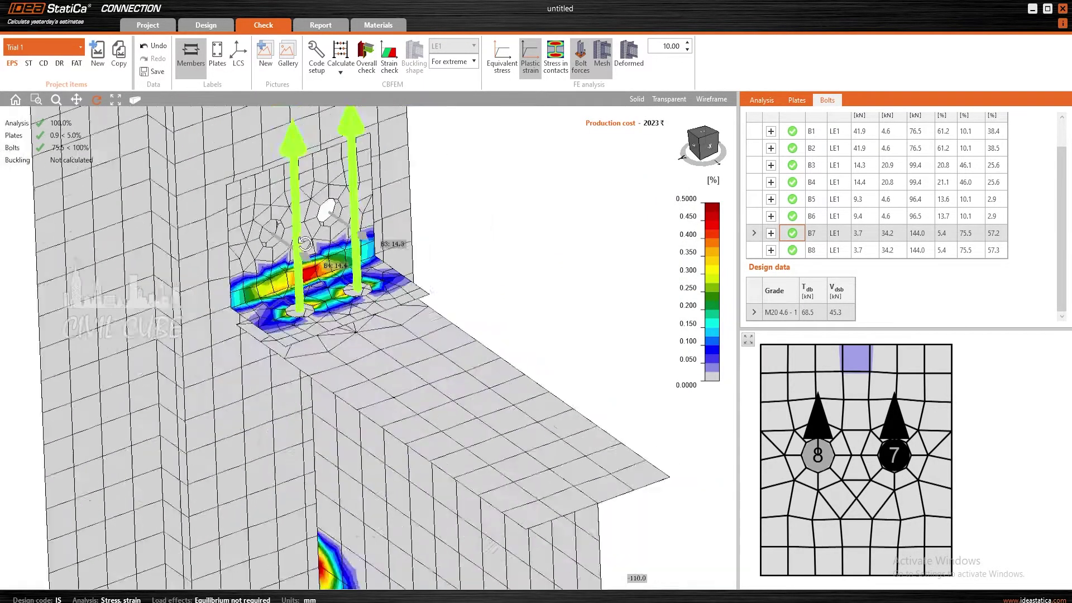
Step: Display the deformed shape and inspect the connection's deflection from the side
{"action": "left_click", "coordinate": [630, 56]}
{"action": "left_click_drag", "start_coordinate": [451, 295], "coordinate": [507, 290]}
{"action": "scroll", "coordinate": [326, 383], "scroll_direction": "up", "scroll_amount": 5}
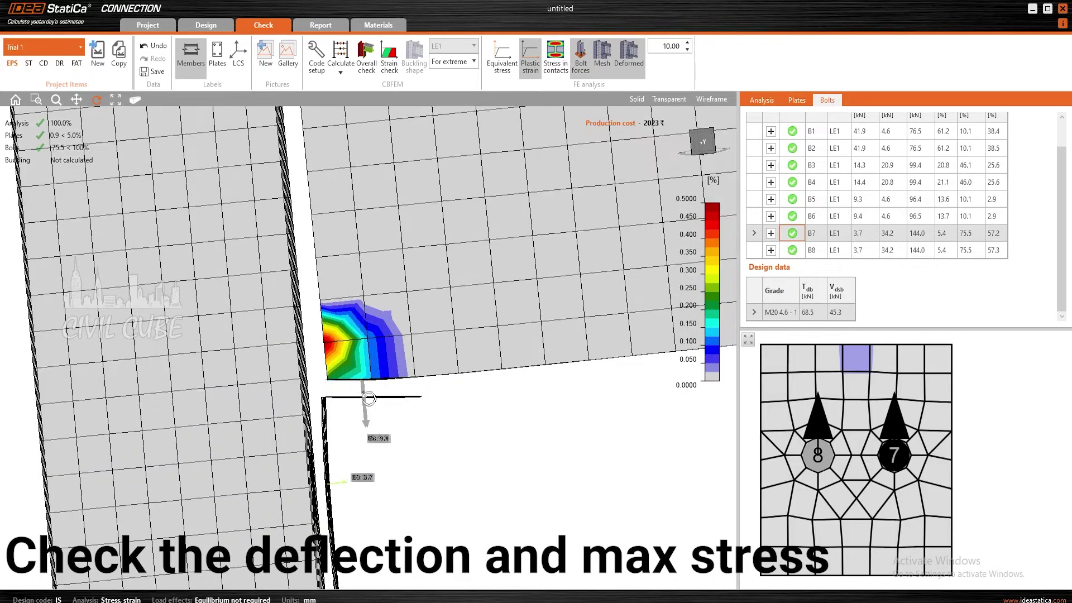
{"action": "scroll", "coordinate": [375, 401], "scroll_direction": "down", "scroll_amount": 5}
{"action": "left_click_drag", "start_coordinate": [422, 402], "coordinate": [402, 417]}
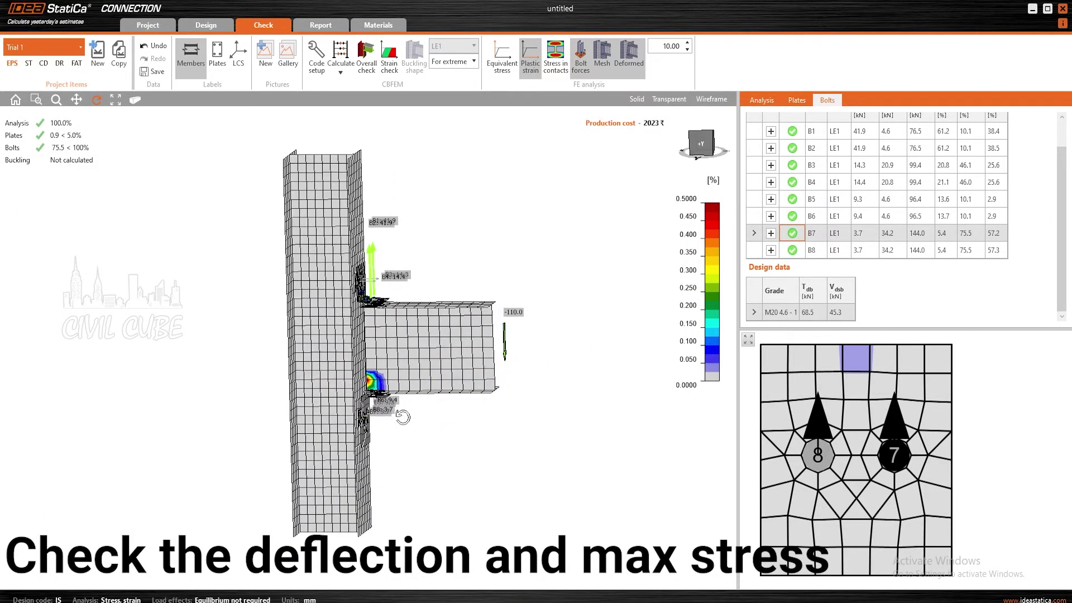
Step: Display the equivalent stress on the deformed model and inspect its distribution around the beam web, cleats and column from several sides
{"action": "left_click", "coordinate": [498, 72]}
{"action": "mouse_move", "coordinate": [412, 303]}
{"action": "left_mouse_down"}
{"action": "mouse_move", "coordinate": [469, 357]}
{"action": "mouse_move", "coordinate": [390, 338]}
{"action": "mouse_move", "coordinate": [421, 310]}
{"action": "left_mouse_up"}
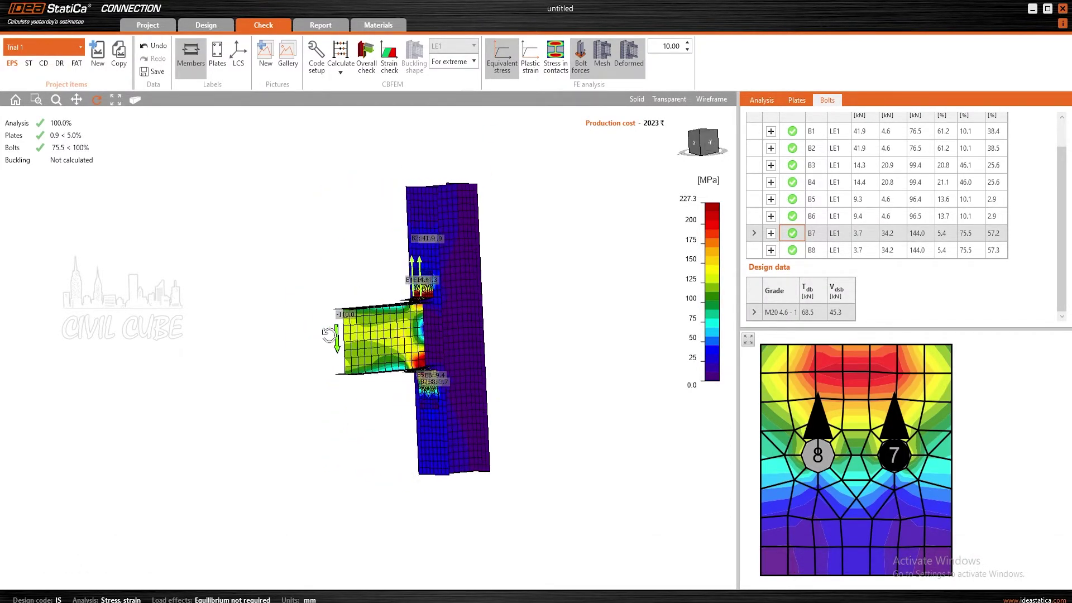
{"action": "scroll", "coordinate": [425, 307], "scroll_direction": "up", "scroll_amount": 5}
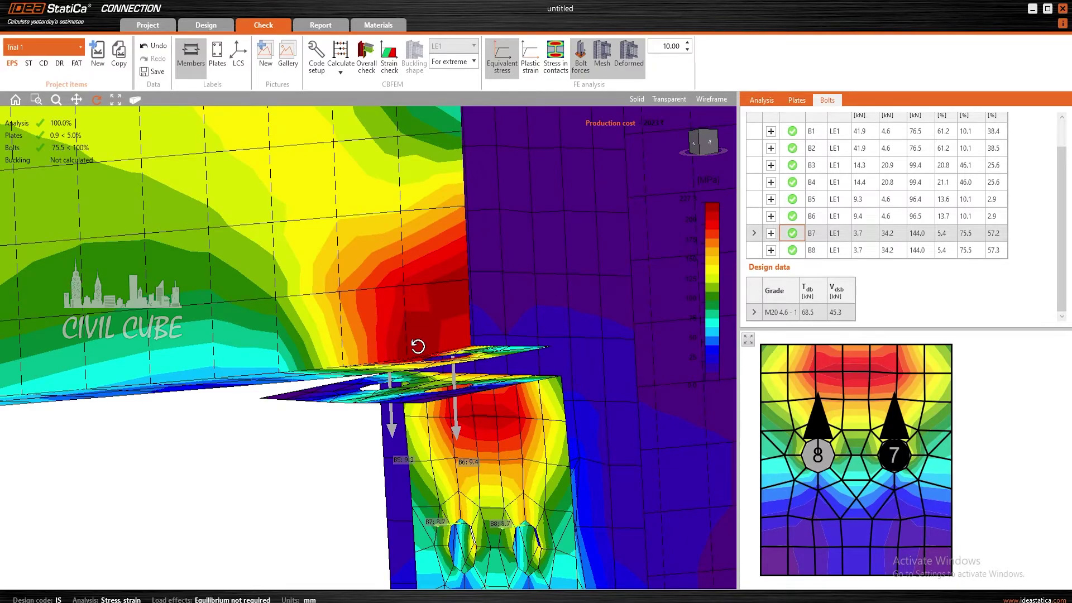
{"action": "scroll", "coordinate": [418, 346], "scroll_direction": "down", "scroll_amount": 5}
{"action": "left_click_drag", "start_coordinate": [411, 352], "coordinate": [441, 260]}
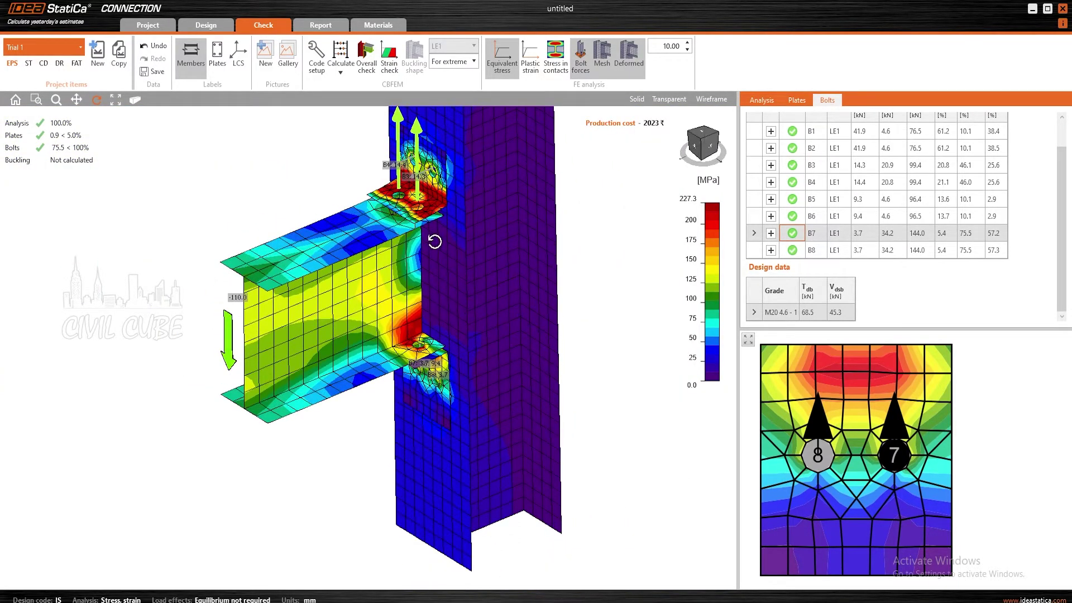
{"action": "scroll", "coordinate": [441, 259], "scroll_direction": "up", "scroll_amount": 5}
{"action": "scroll", "coordinate": [434, 260], "scroll_direction": "down", "scroll_amount": 5}
{"action": "left_click_drag", "start_coordinate": [435, 259], "coordinate": [361, 276]}
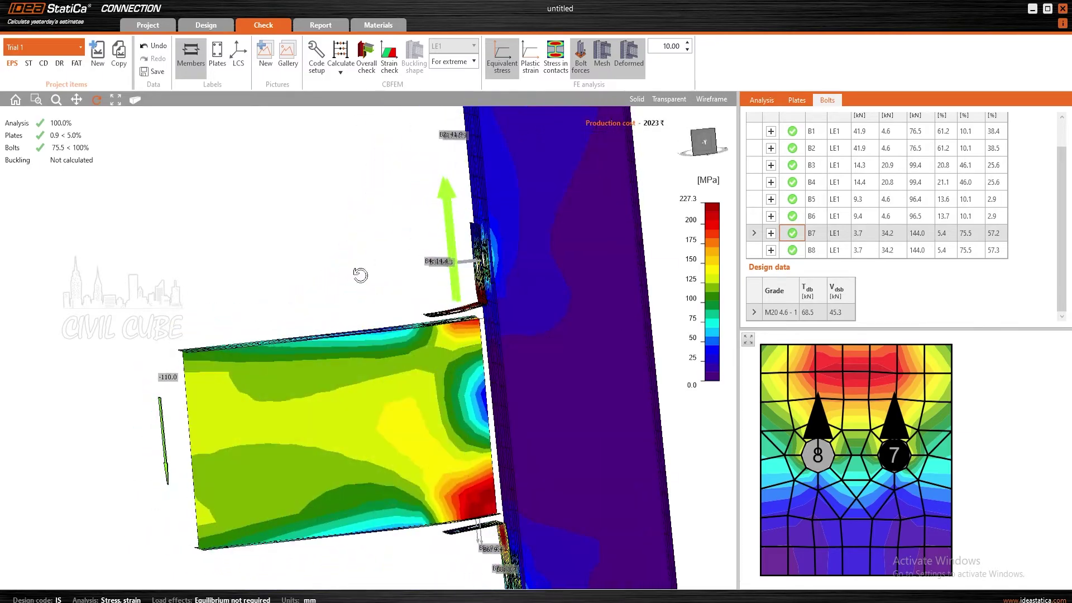
{"action": "scroll", "coordinate": [407, 311], "scroll_direction": "down", "scroll_amount": 5}
{"action": "scroll", "coordinate": [404, 308], "scroll_direction": "up", "scroll_amount": 4}
{"action": "left_click_drag", "start_coordinate": [400, 307], "coordinate": [249, 261]}
{"action": "scroll", "coordinate": [380, 300], "scroll_direction": "down", "scroll_amount": 5}
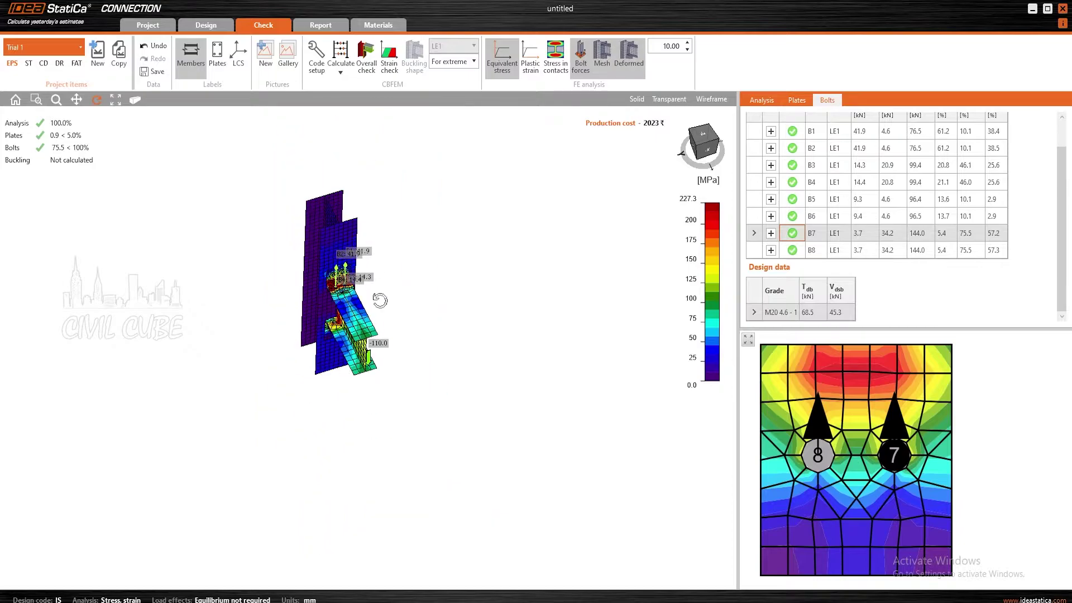
Step: Configure the detailed report with cross-section drawings, bill of material drawings and detailed formulas for all bolts, and regenerate it
{"action": "left_click", "coordinate": [319, 26]}
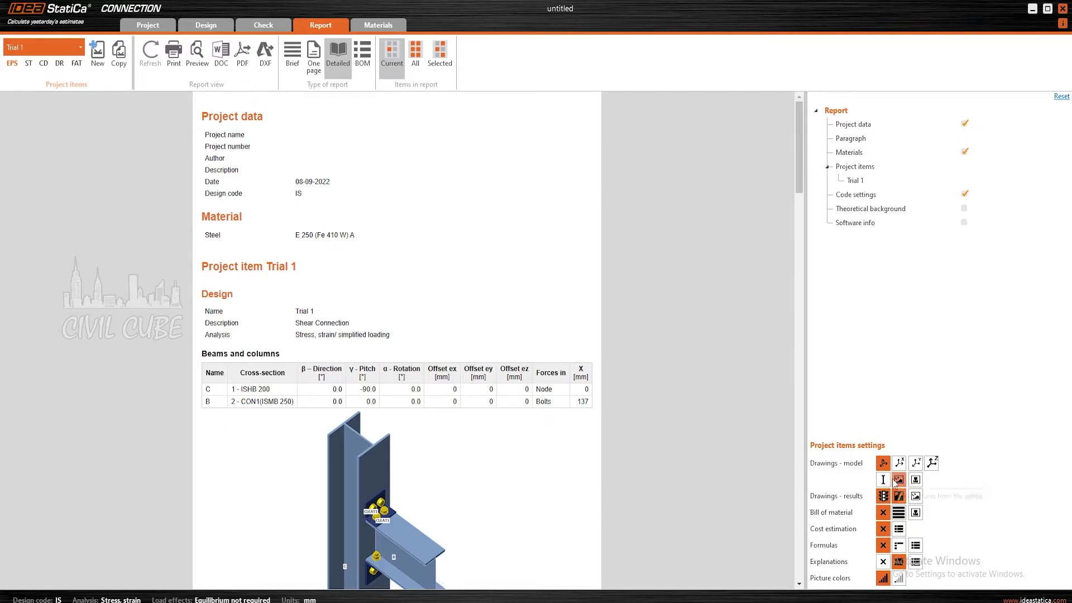
{"action": "left_click", "coordinate": [897, 482]}
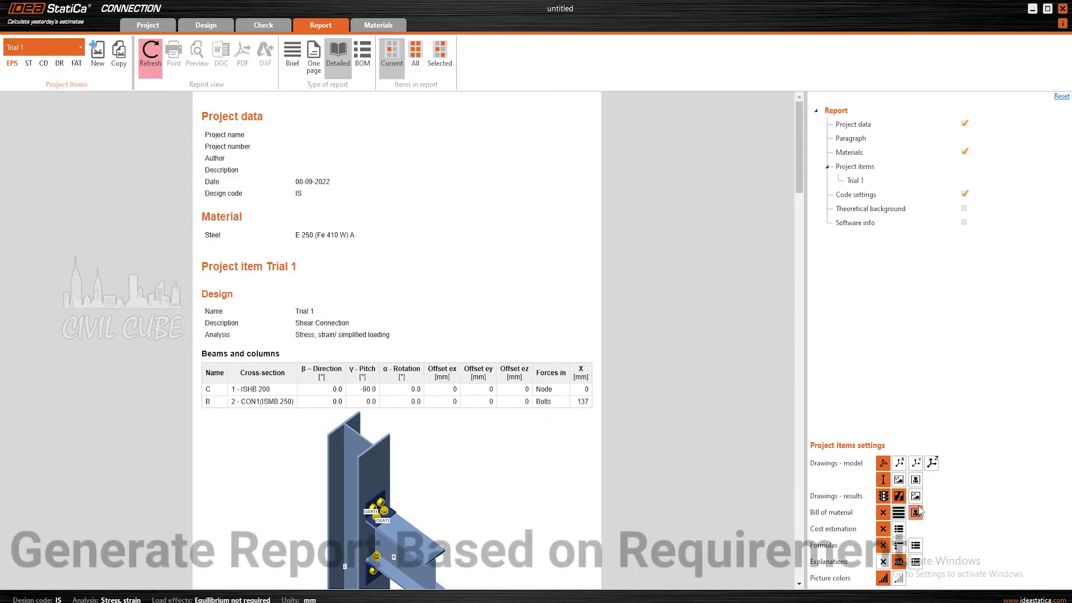
{"action": "left_click", "coordinate": [916, 512]}
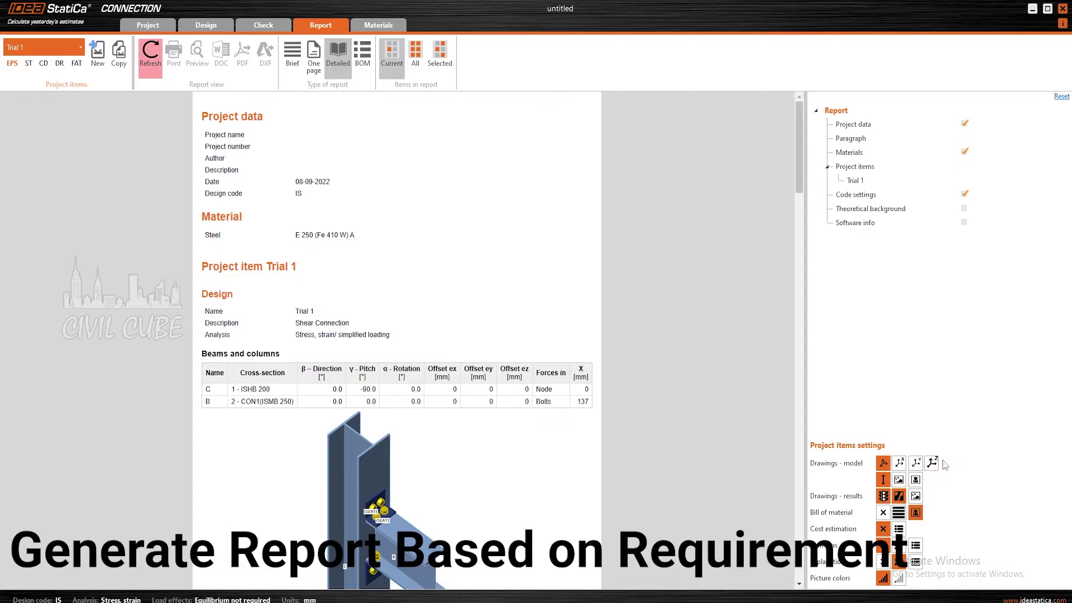
{"action": "left_click", "coordinate": [916, 545]}
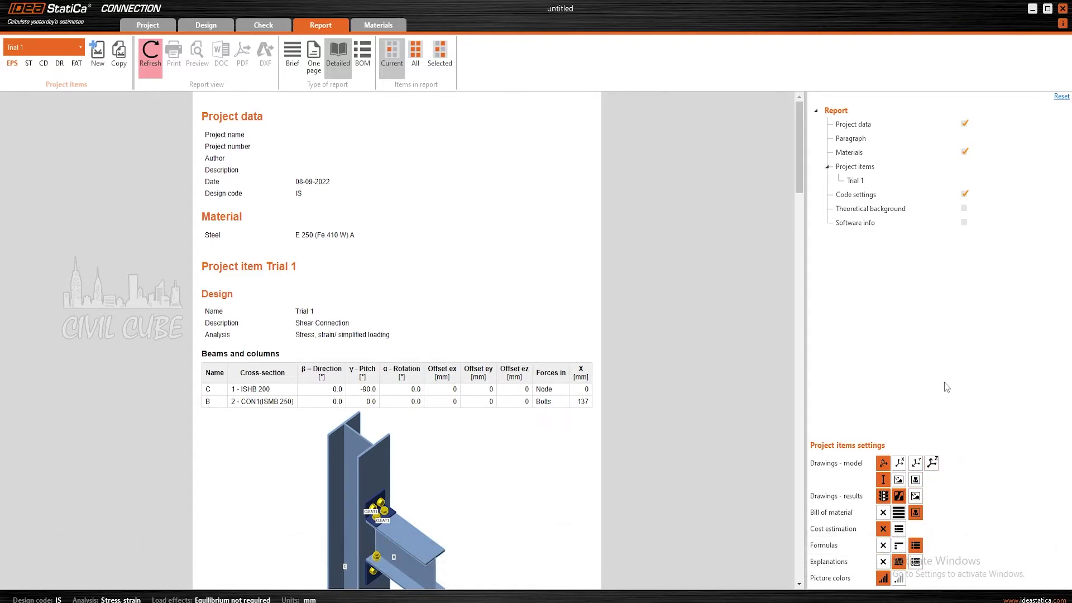
{"action": "left_click", "coordinate": [156, 58]}
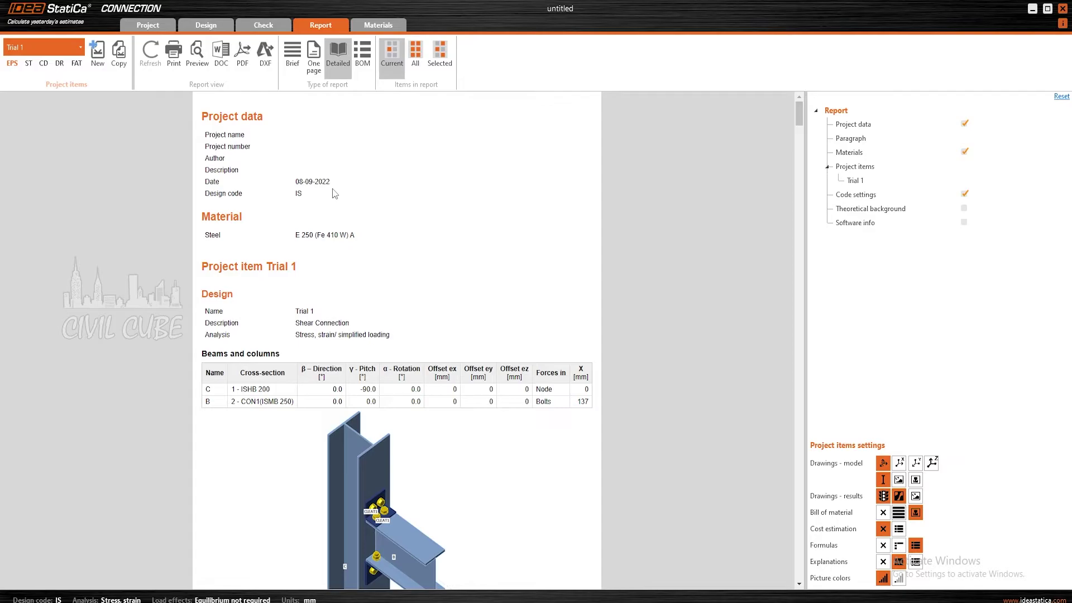
Step: Review the report's design section, covering the members, cross-section drawings, bolt assembly and load effects
{"action": "scroll", "coordinate": [351, 239], "scroll_direction": "down", "scroll_amount": 10}
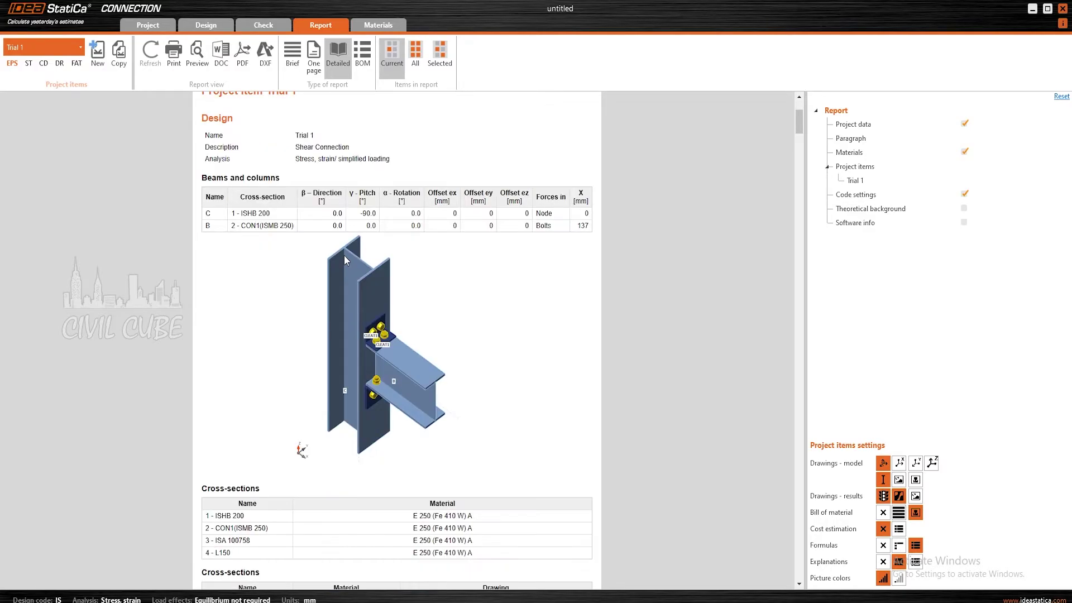
{"action": "scroll", "coordinate": [343, 276], "scroll_direction": "down", "scroll_amount": 4}
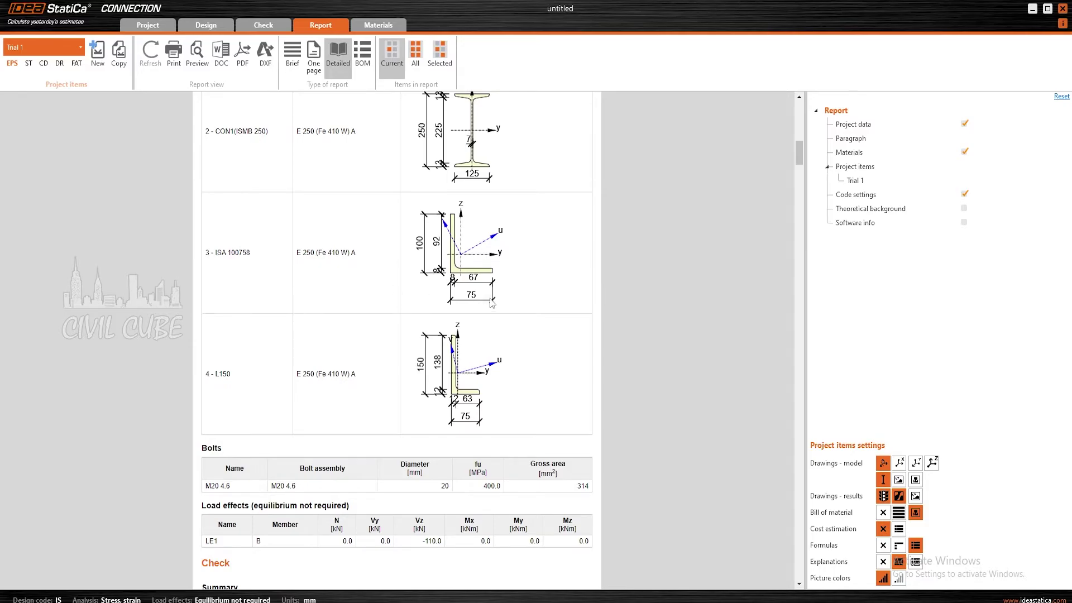
{"action": "scroll", "coordinate": [508, 296], "scroll_direction": "down", "scroll_amount": 1}
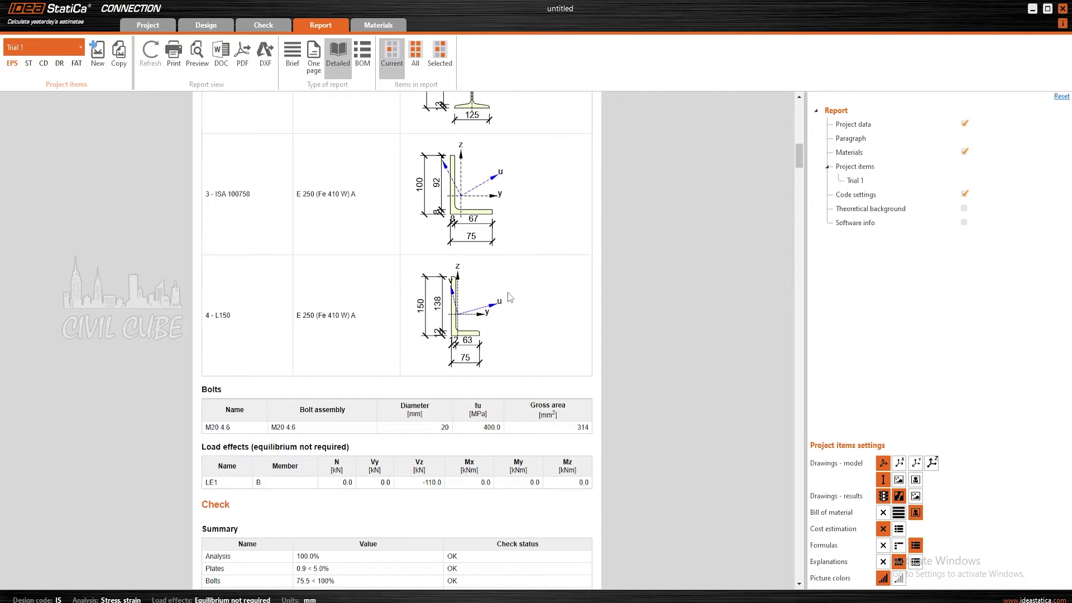
{"action": "scroll", "coordinate": [486, 285], "scroll_direction": "down", "scroll_amount": 1}
{"action": "scroll", "coordinate": [487, 285], "scroll_direction": "up", "scroll_amount": 2}
{"action": "scroll", "coordinate": [446, 261], "scroll_direction": "up", "scroll_amount": 1}
{"action": "scroll", "coordinate": [446, 261], "scroll_direction": "down", "scroll_amount": 4}
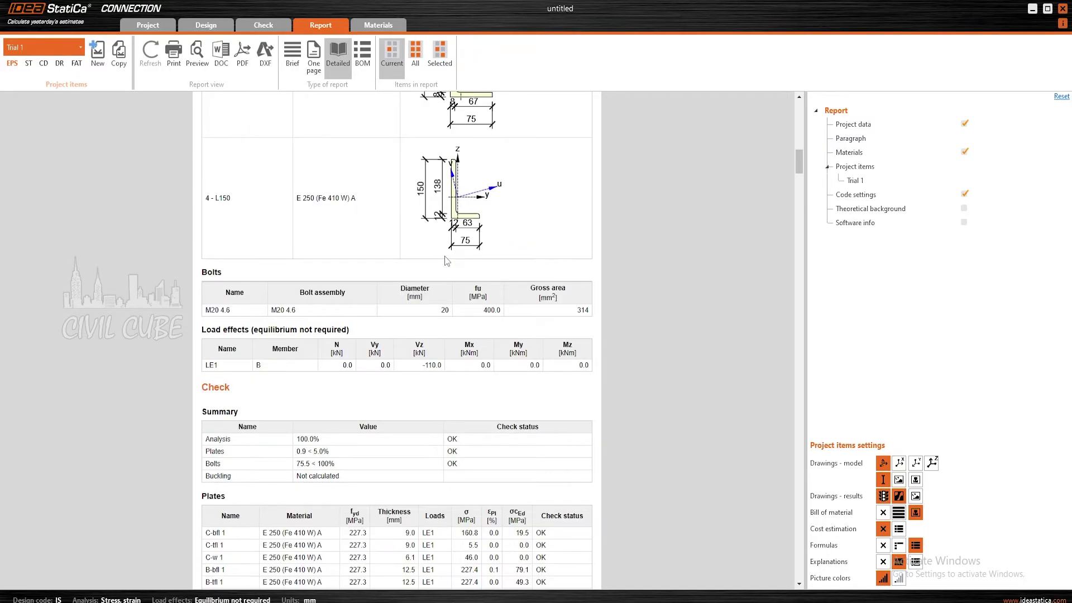
Step: Review the report's check summary, plate results table, and overall check, strain check and equivalent stress pictures
{"action": "scroll", "coordinate": [445, 256], "scroll_direction": "down", "scroll_amount": 3}
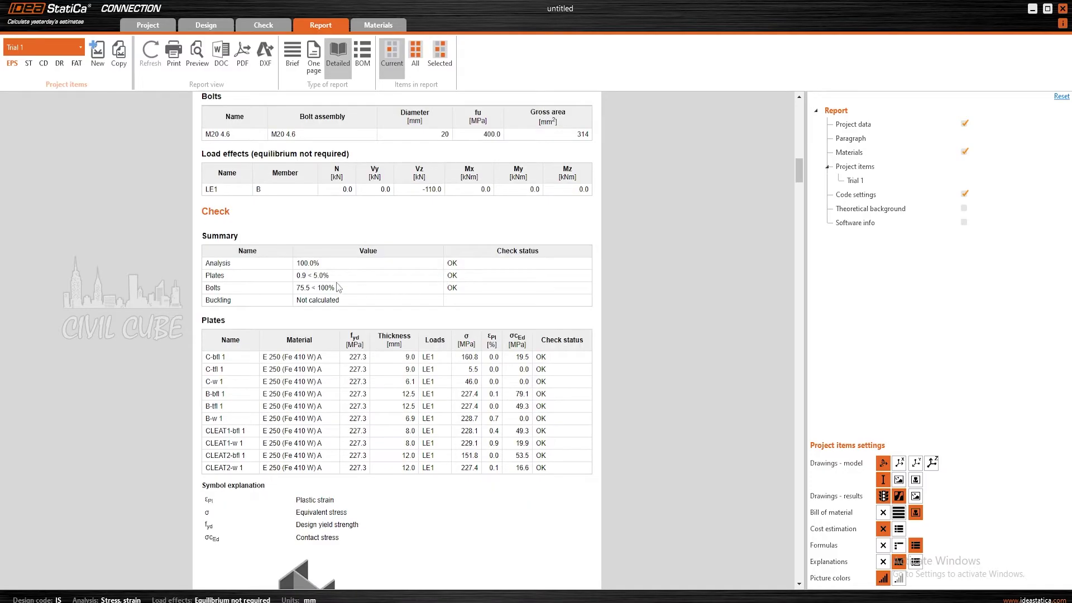
{"action": "scroll", "coordinate": [305, 279], "scroll_direction": "down", "scroll_amount": 8}
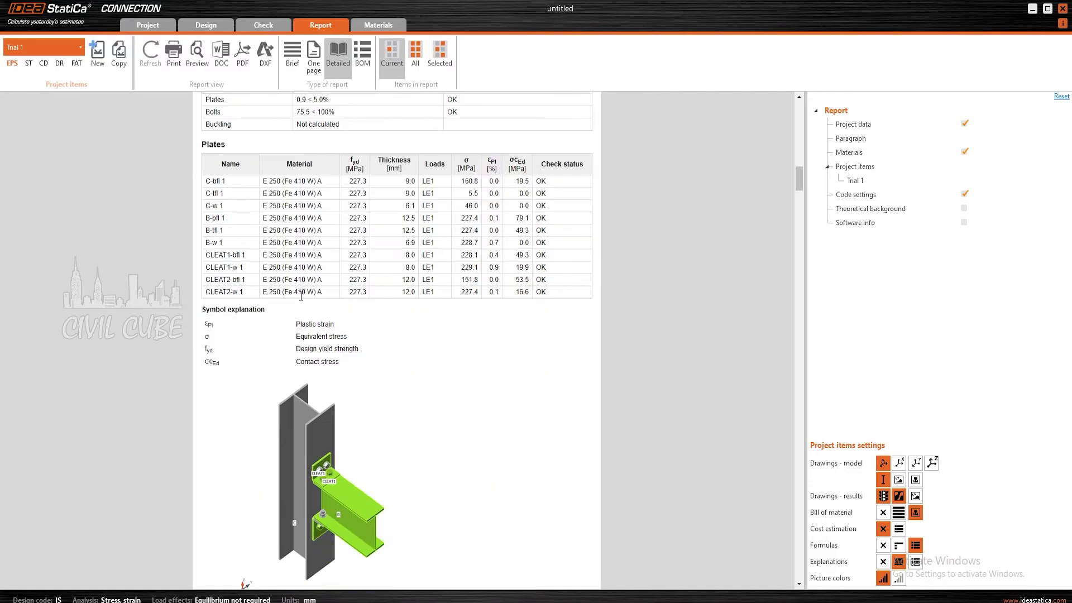
{"action": "scroll", "coordinate": [341, 288], "scroll_direction": "down", "scroll_amount": 2}
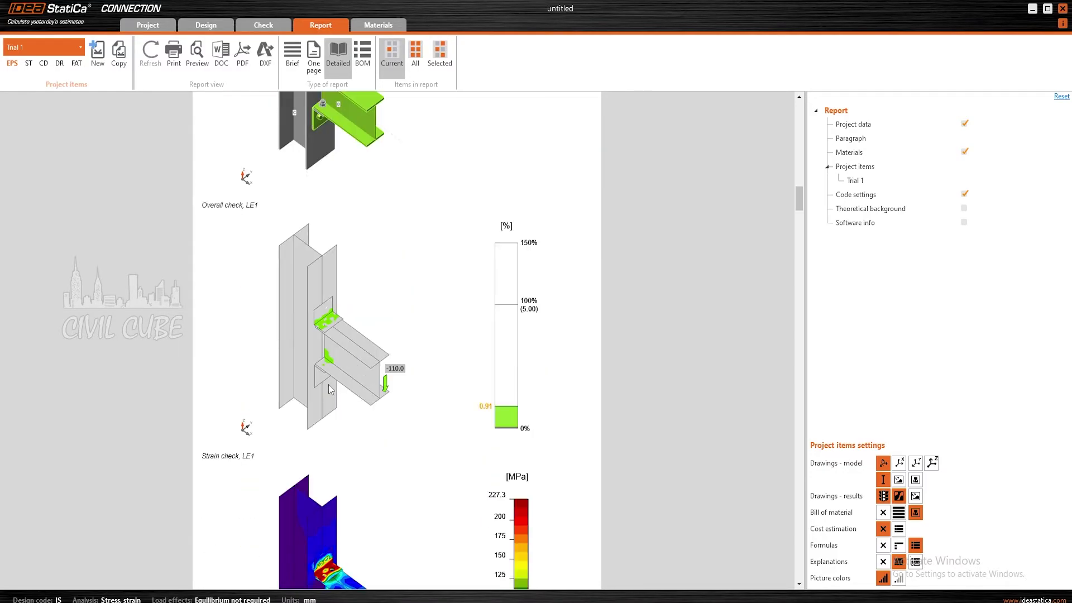
{"action": "scroll", "coordinate": [385, 378], "scroll_direction": "down", "scroll_amount": 7}
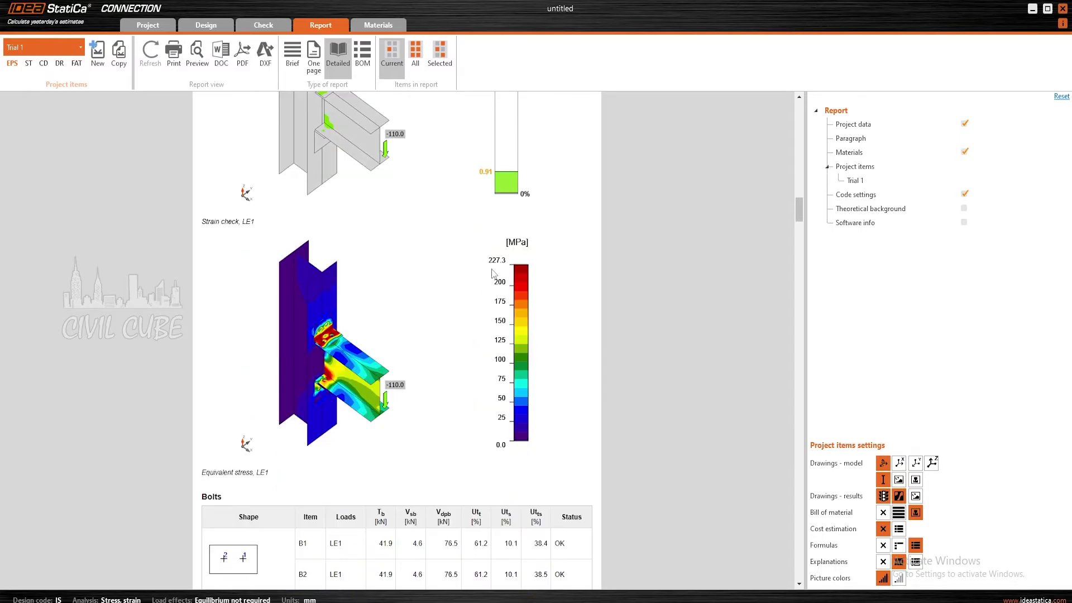
Step: Review the report's bolt results table and the detailed tension, shear, bearing and interaction checks for the individual bolts
{"action": "scroll", "coordinate": [494, 274], "scroll_direction": "down", "scroll_amount": 1}
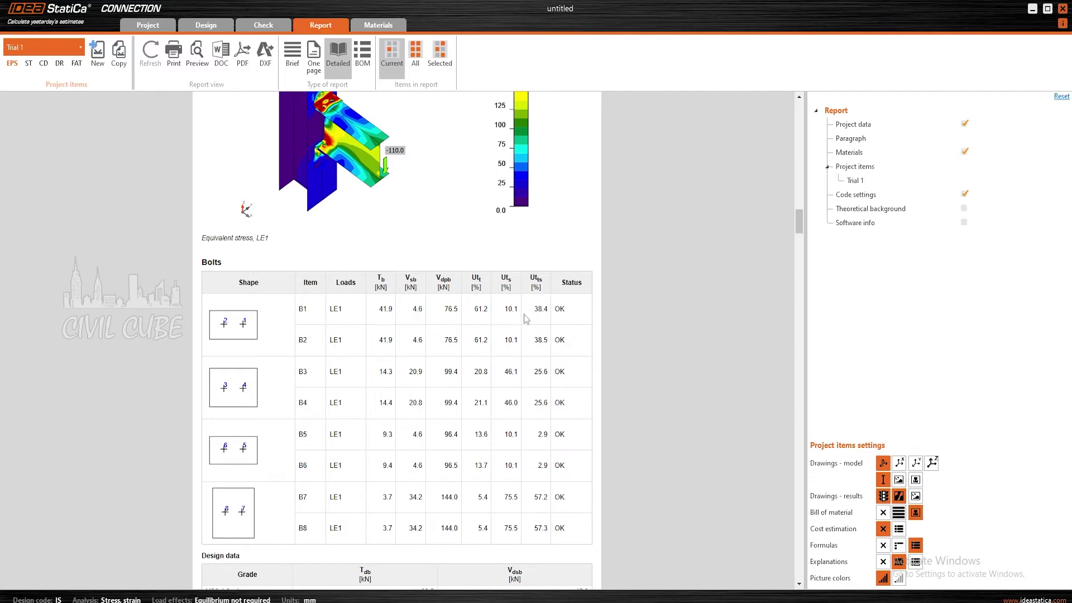
{"action": "scroll", "coordinate": [507, 306], "scroll_direction": "down", "scroll_amount": 1}
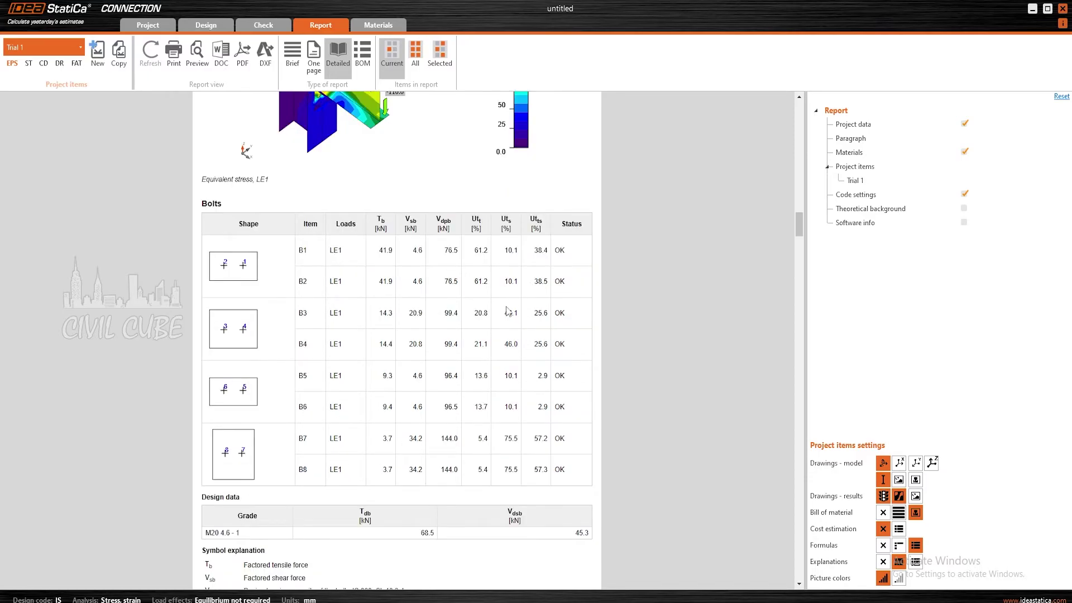
{"action": "scroll", "coordinate": [507, 311], "scroll_direction": "down", "scroll_amount": 1}
{"action": "scroll", "coordinate": [507, 310], "scroll_direction": "down", "scroll_amount": 7}
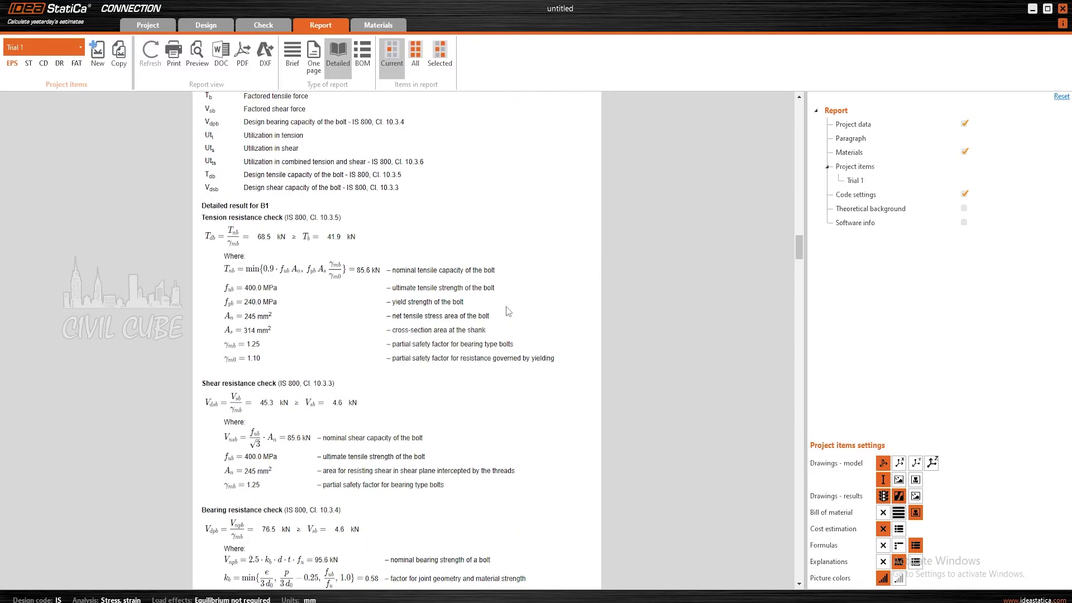
{"action": "left_click", "coordinate": [400, 397]}
{"action": "left_click", "coordinate": [404, 239]}
{"action": "scroll", "coordinate": [404, 239], "scroll_direction": "down", "scroll_amount": 16}
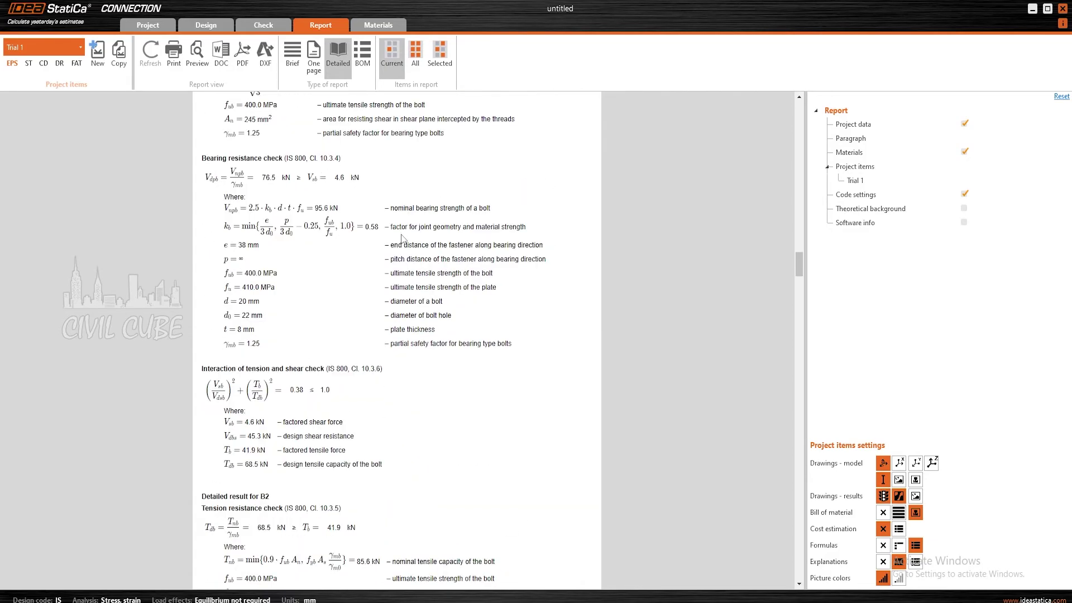
{"action": "scroll", "coordinate": [404, 239], "scroll_direction": "down", "scroll_amount": 15}
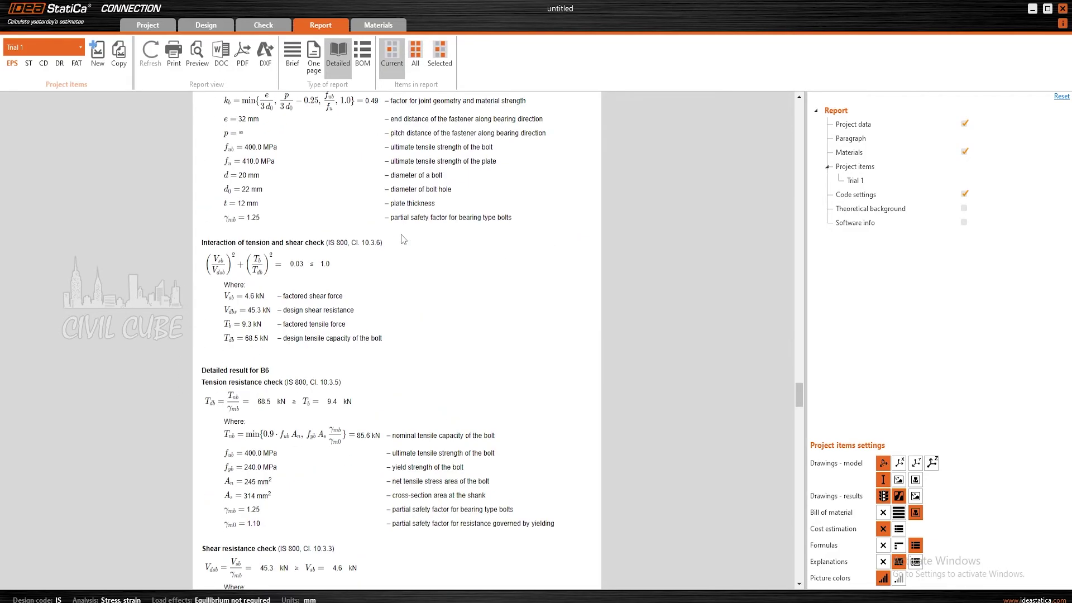
Step: Review the report's bill of material, including the bolt list and the dimensioned drawings of the column, beam and cleat plates
{"action": "scroll", "coordinate": [404, 239], "scroll_direction": "down", "scroll_amount": 4}
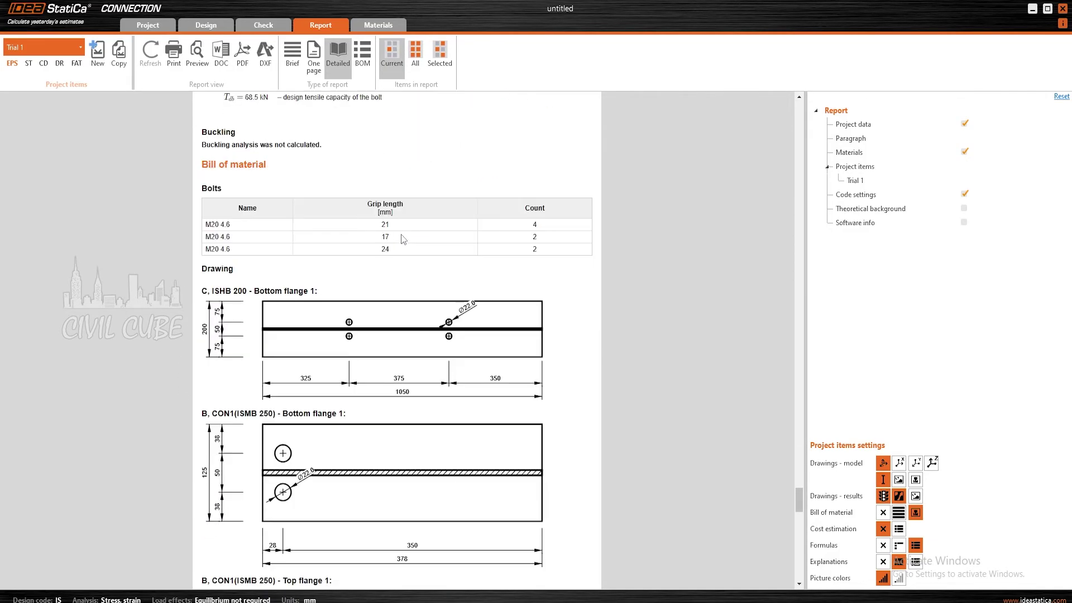
{"action": "scroll", "coordinate": [404, 239], "scroll_direction": "down", "scroll_amount": 1}
{"action": "scroll", "coordinate": [404, 239], "scroll_direction": "down", "scroll_amount": 1}
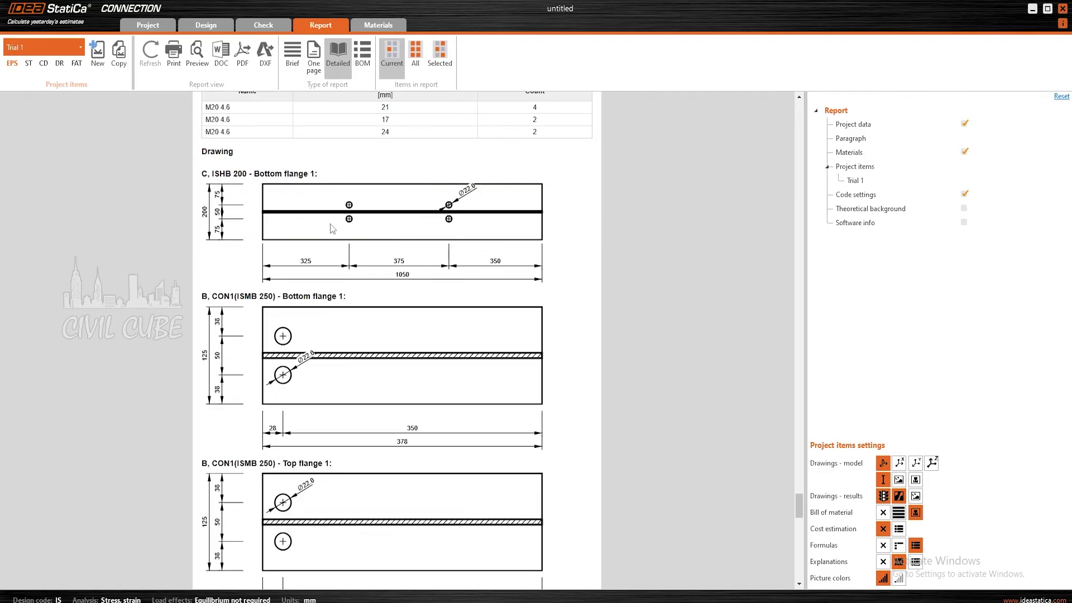
{"action": "scroll", "coordinate": [319, 249], "scroll_direction": "down", "scroll_amount": 18}
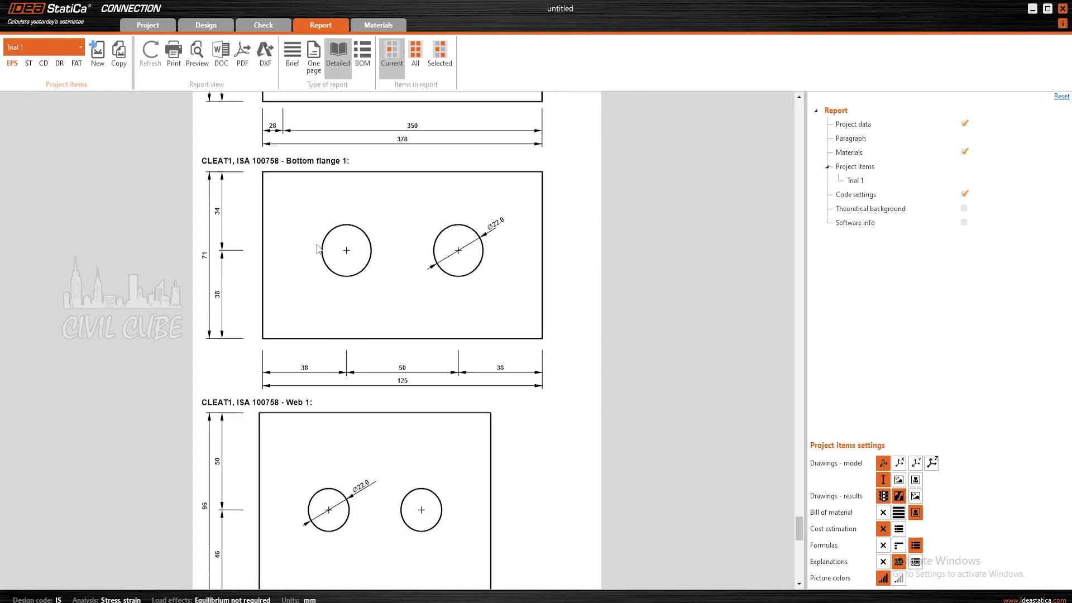
{"action": "scroll", "coordinate": [316, 244], "scroll_direction": "up", "scroll_amount": 8}
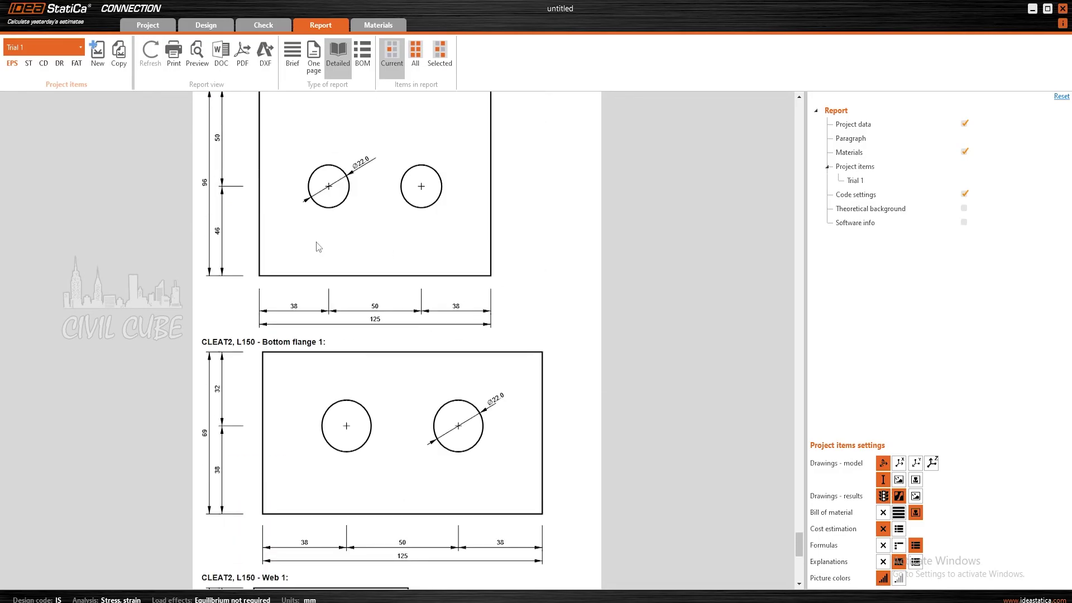
Step: Start exporting the report as a PDF document
{"action": "left_click", "coordinate": [243, 56]}
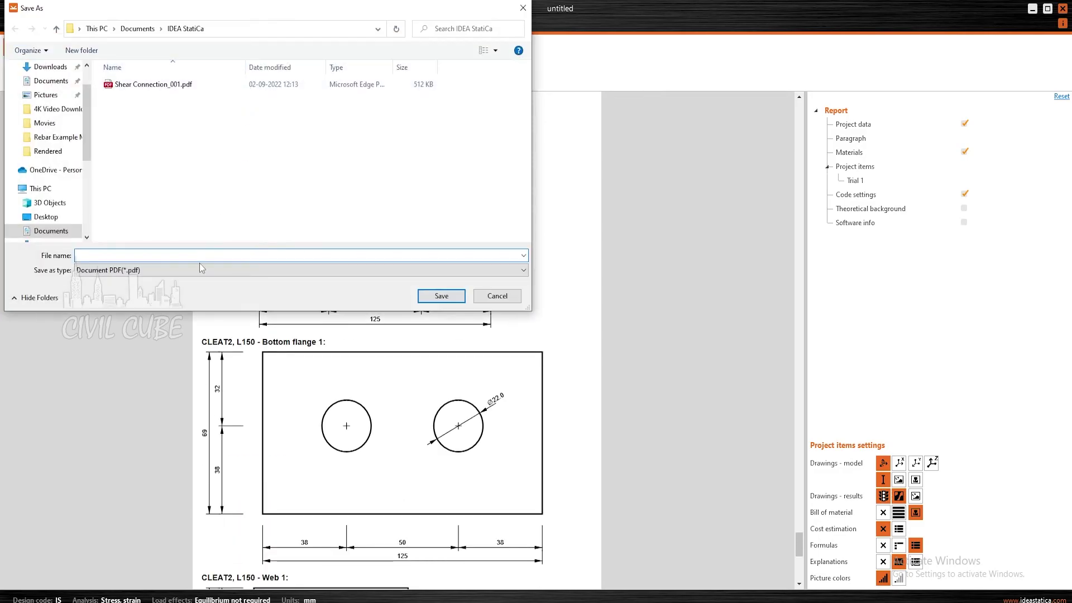